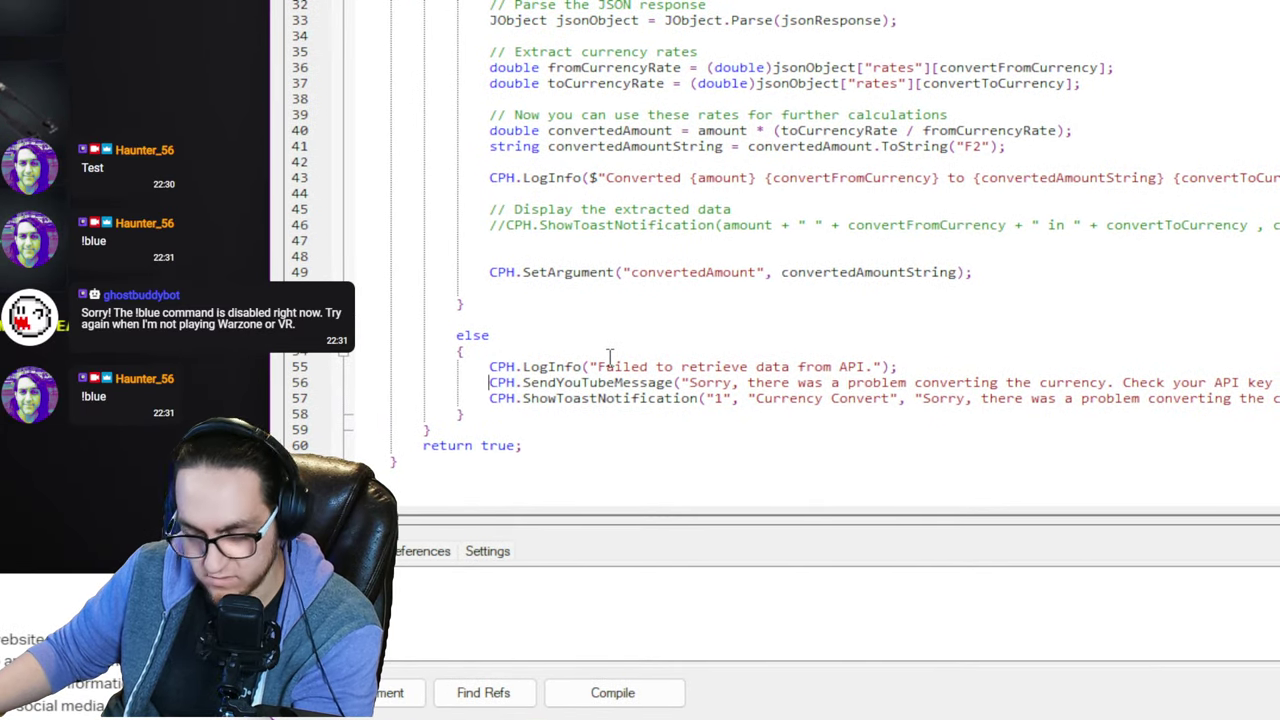
# Step: Comment out the CPH.SendYouTubeMessage line in the else block for failed API calls and save the code
pyautogui.write('//')
pyautogui.scroll(5, 660, 380)
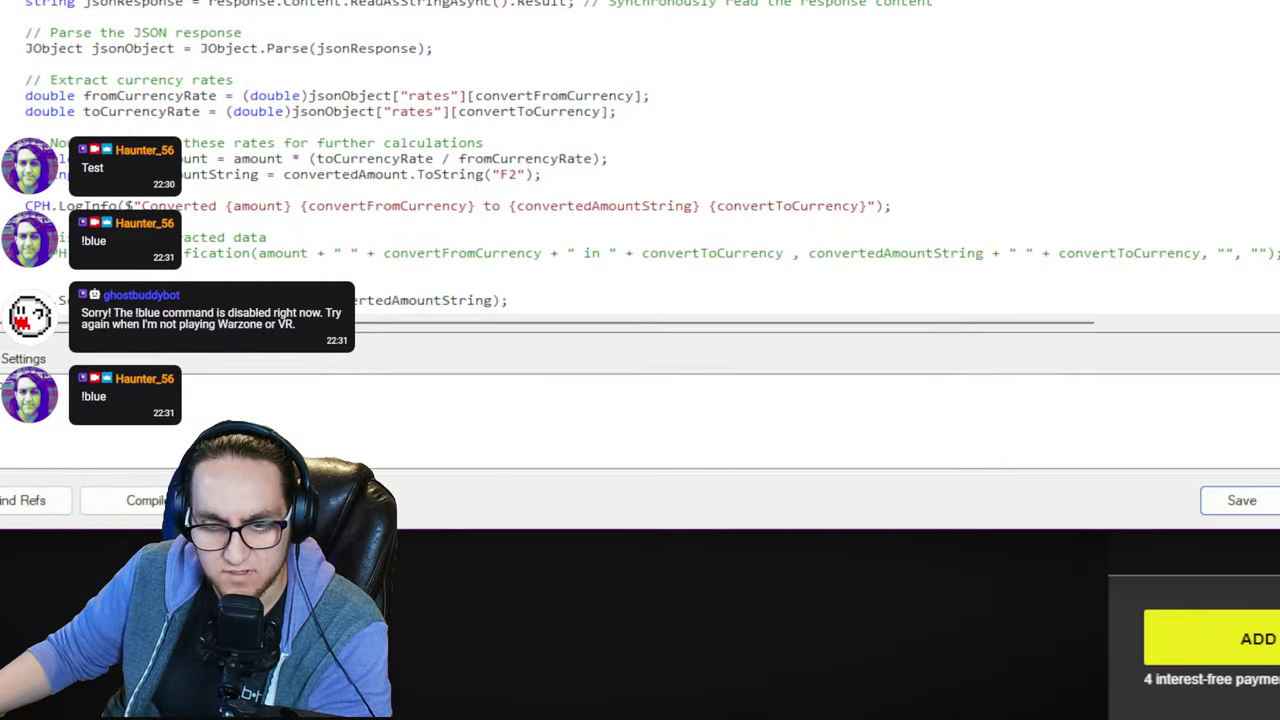
pyautogui.click(900, 452)
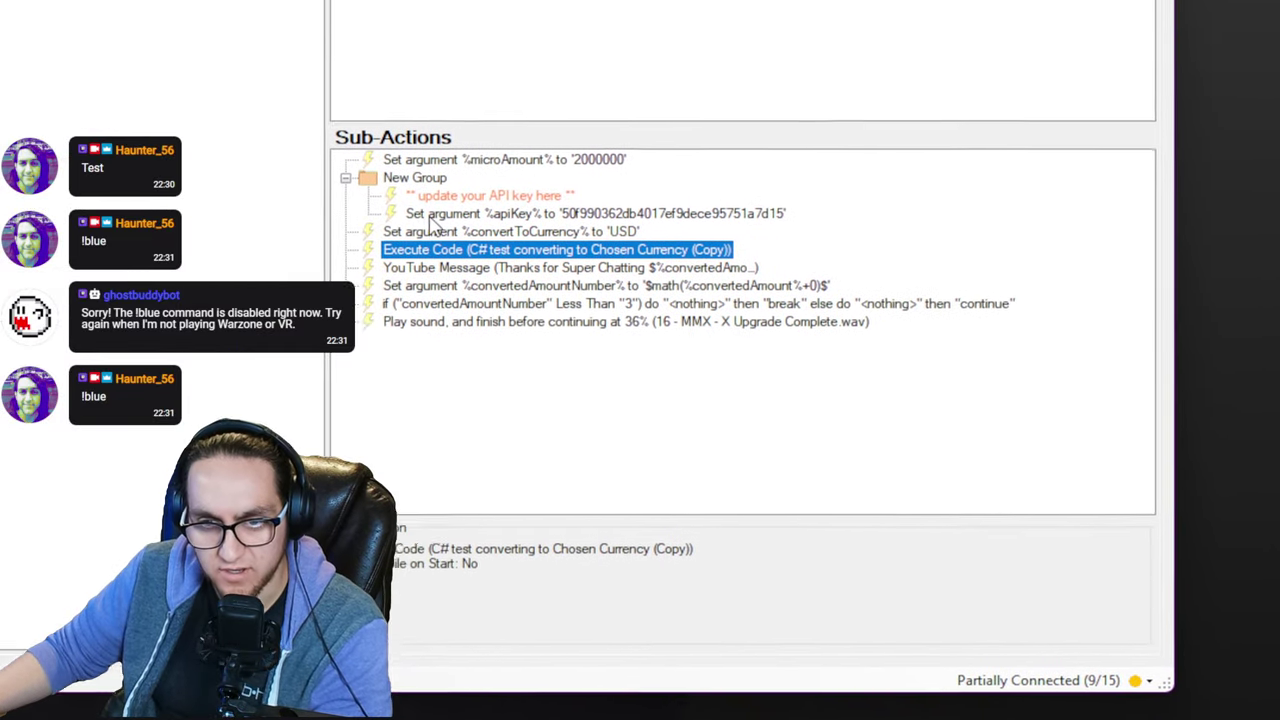
# Step: Collapse the New Group sub-action folder that holds the API key comment and argument
pyautogui.press('Up')
pyautogui.press('Up')
pyautogui.press('Up')
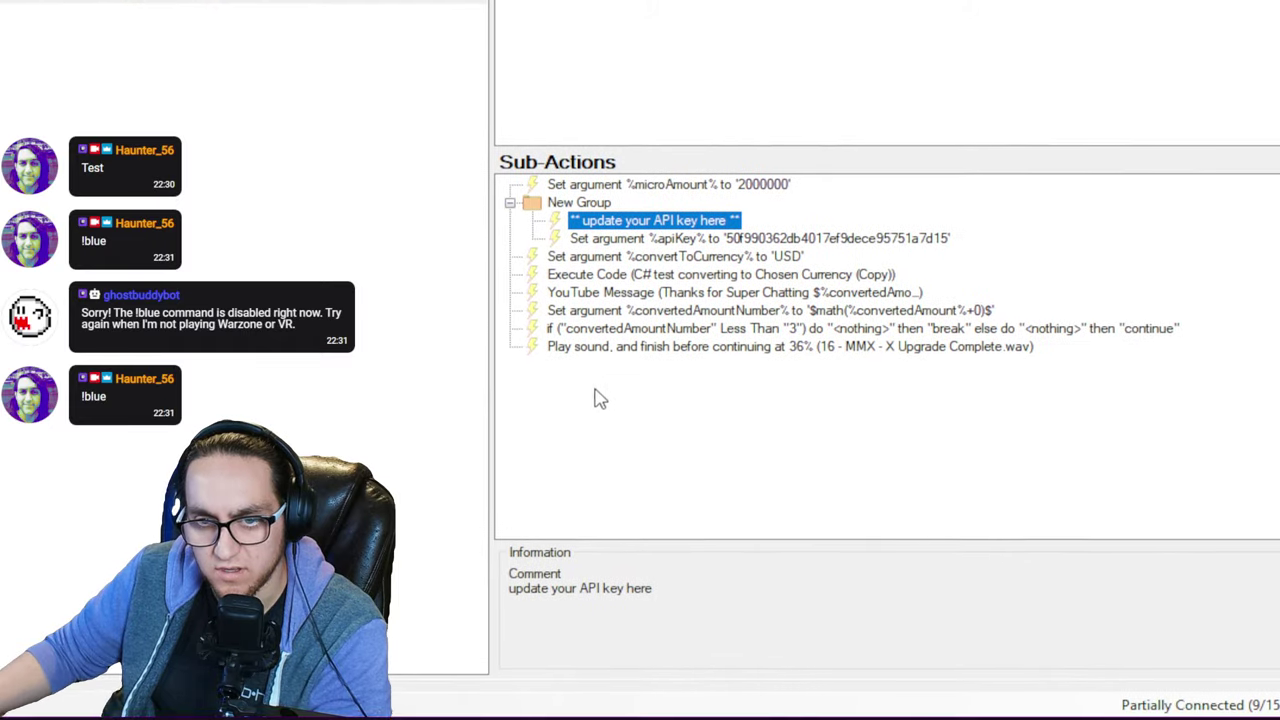
pyautogui.click(505, 191)
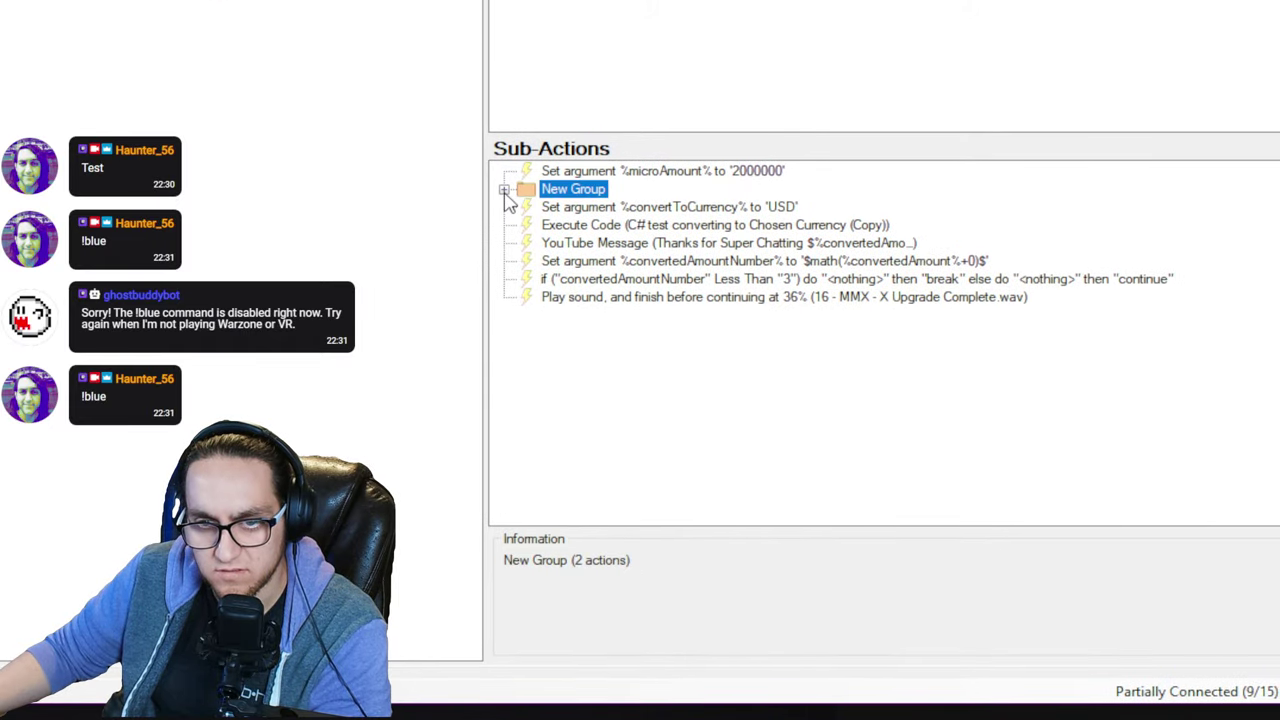
pyautogui.click(700, 400)
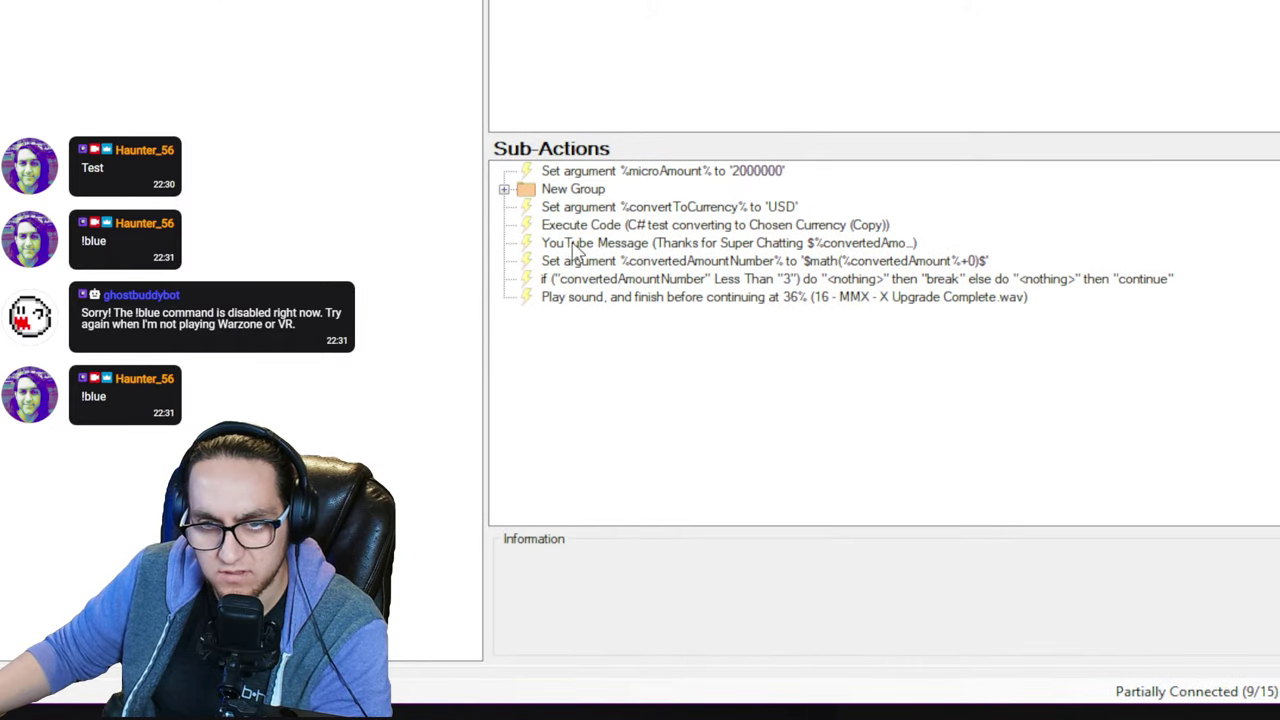
# Step: Set the value of the microAmount argument sub-action to 44990000
pyautogui.doubleClick(650, 175)
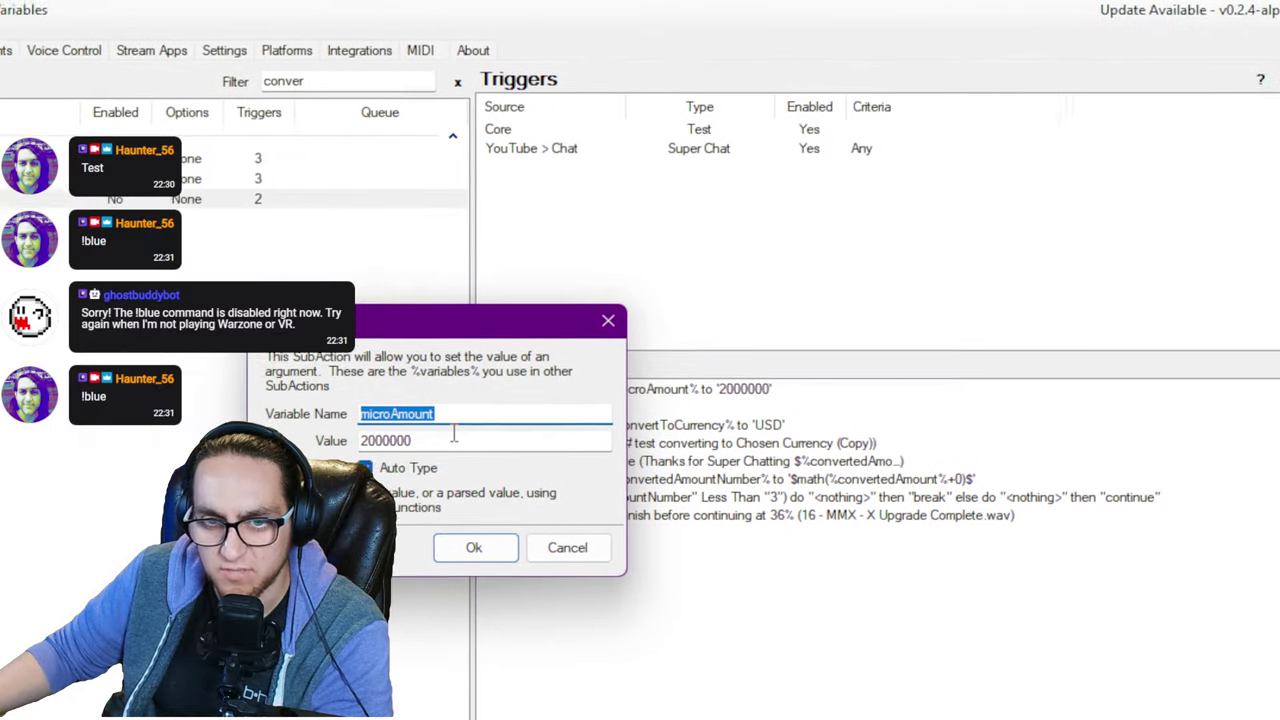
pyautogui.click(425, 224)
pyautogui.doubleClick(505, 394)
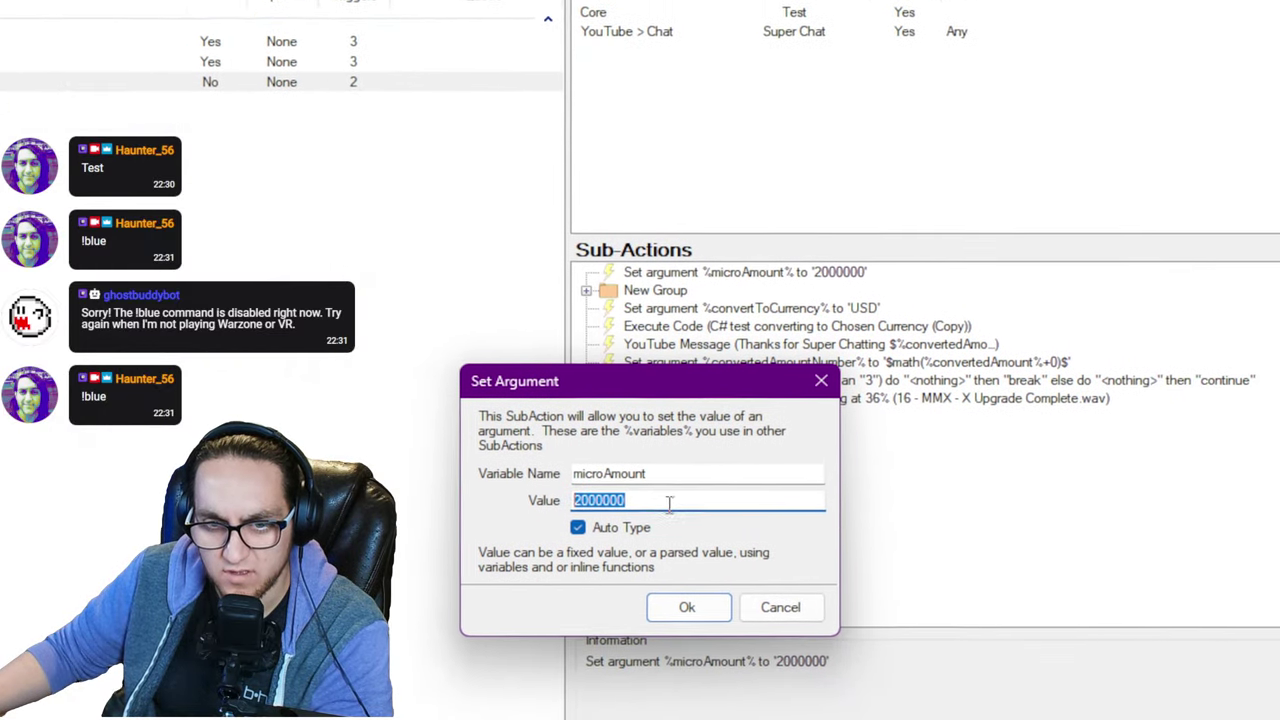
pyautogui.click(550, 396)
pyautogui.press('Left')
pyautogui.press('Left')
pyautogui.press('Left')
pyautogui.press('Left')
pyautogui.press('Left')
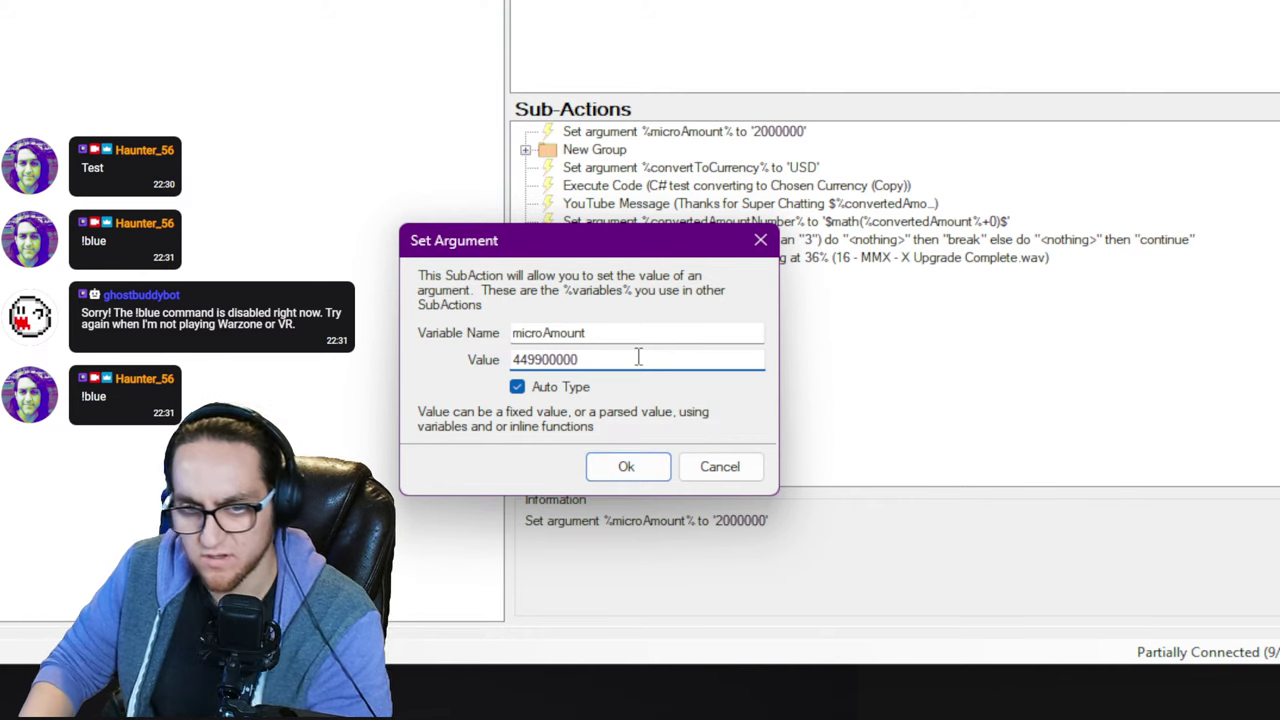
pyautogui.press('BackSpace')
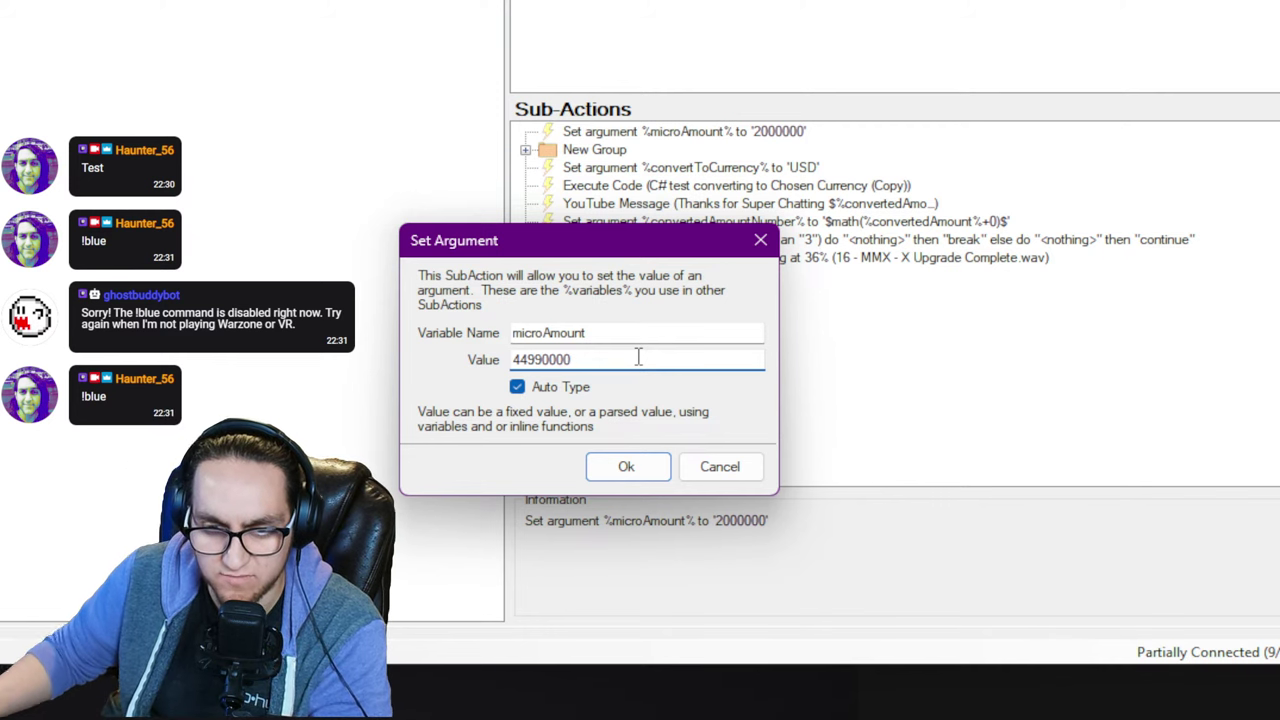
pyautogui.click(620, 470)
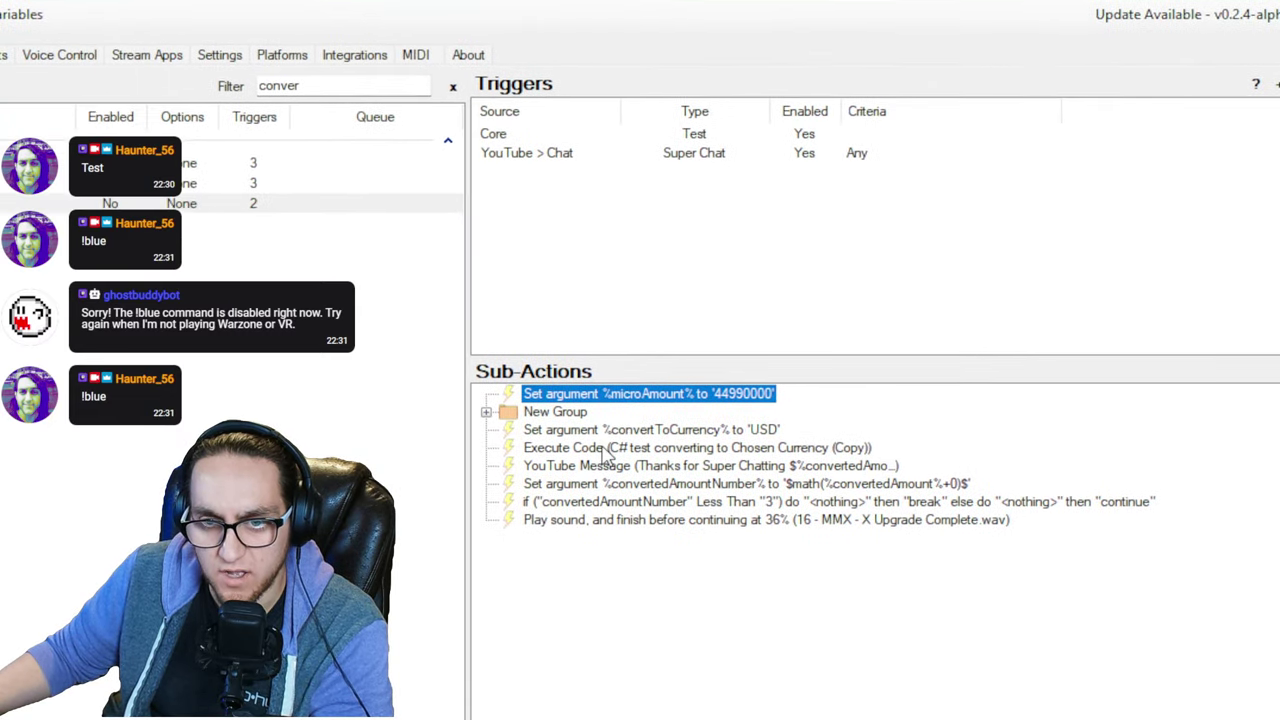
# Step: Set the value of the convertToCurrency argument sub-action to NZD
pyautogui.doubleClick(605, 429)
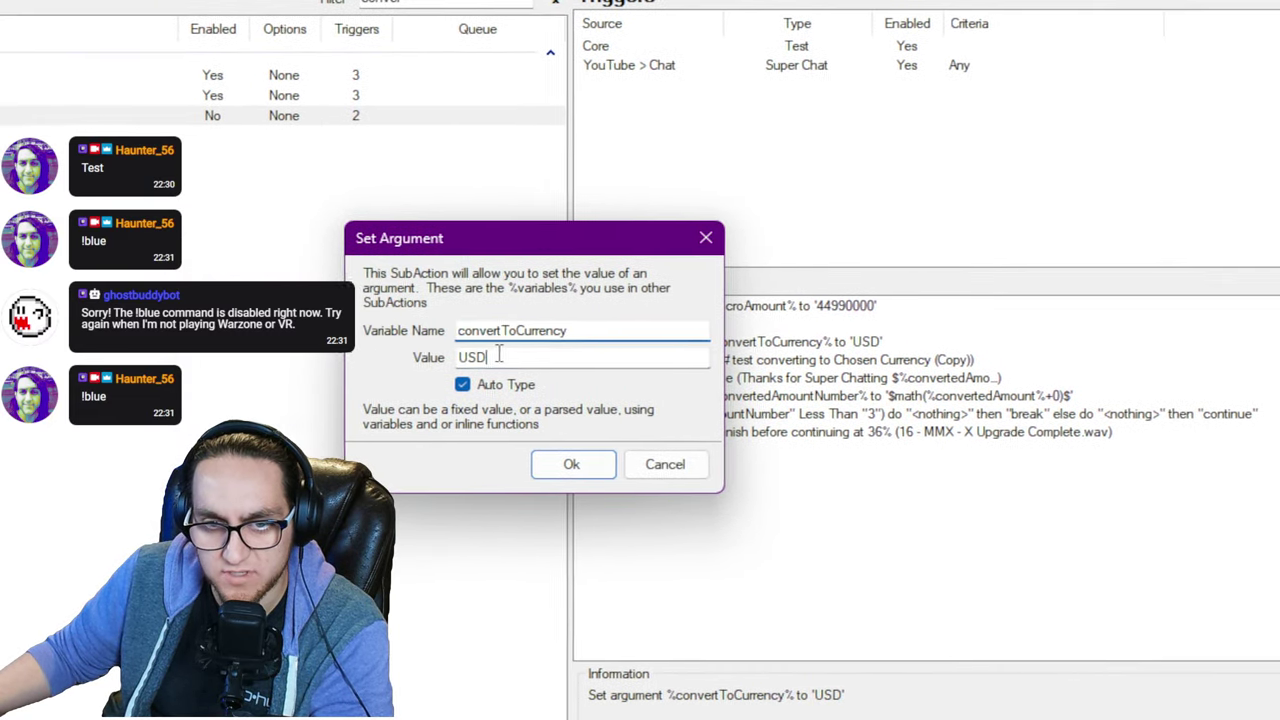
pyautogui.doubleClick(498, 357)
pyautogui.write('ND')
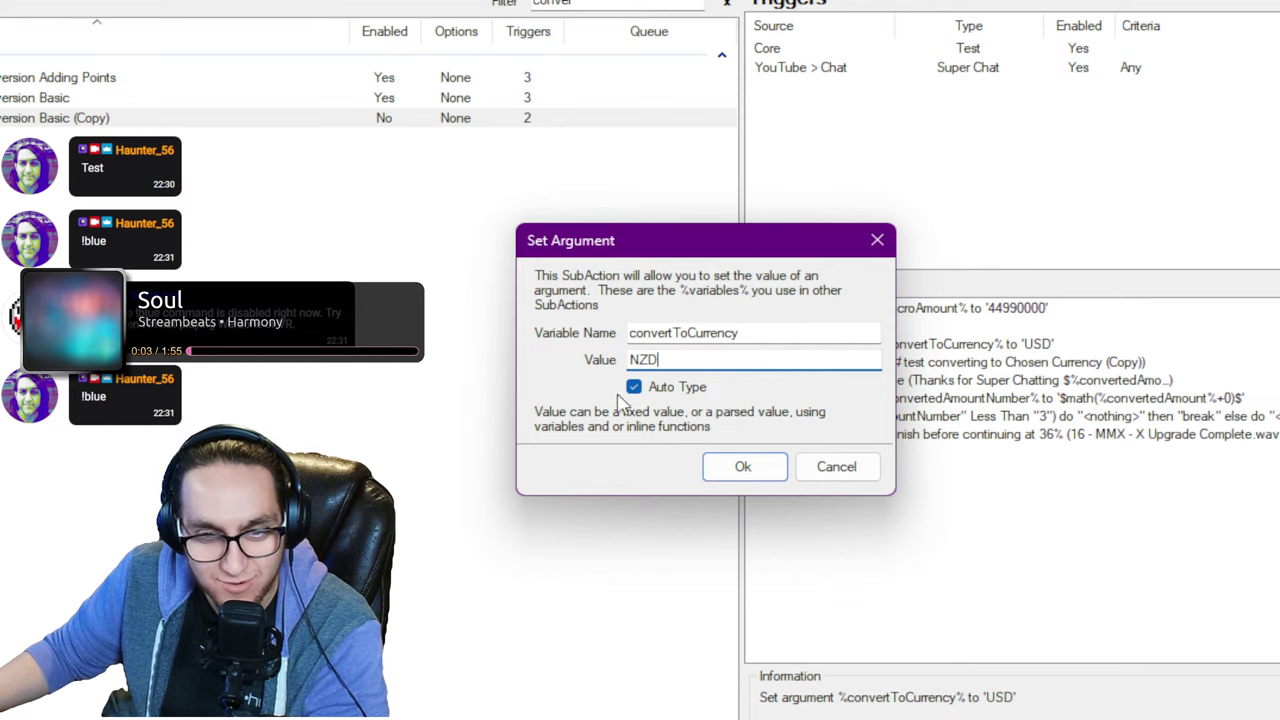
pyautogui.click(745, 466)
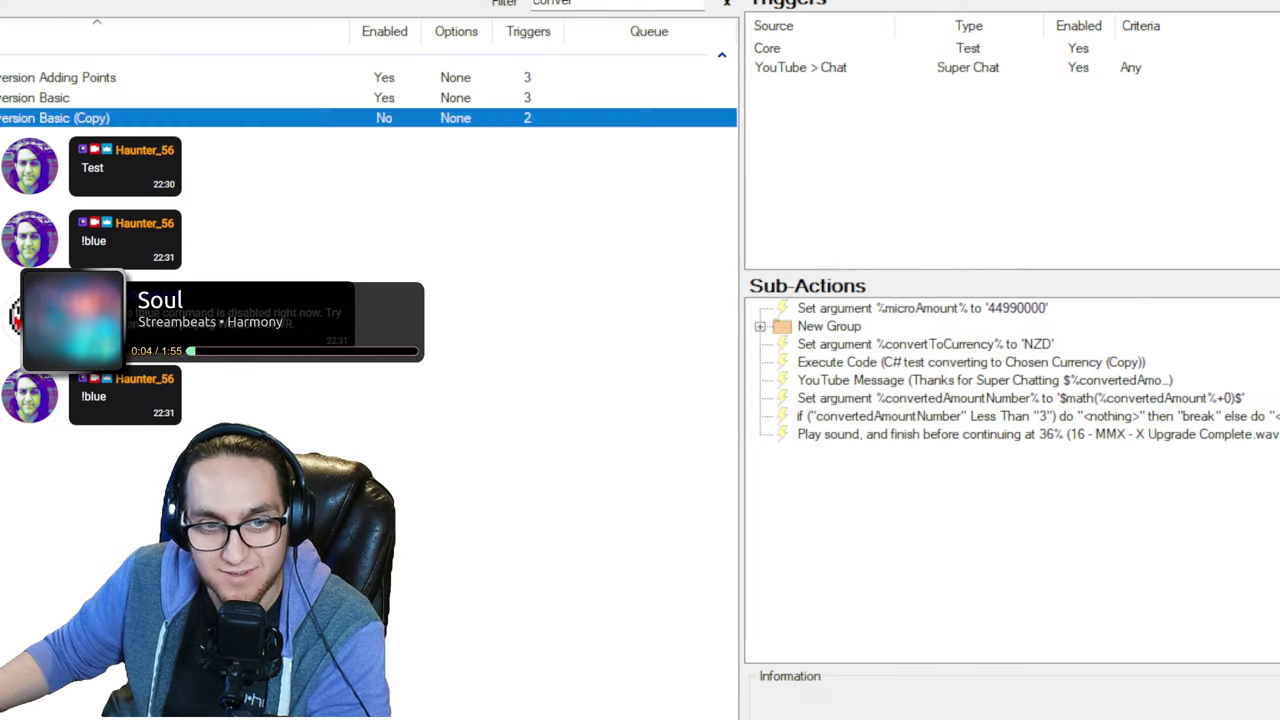
# Step: Enable the copied Basic conversion action and delete its YouTube Super Chat trigger
pyautogui.rightClick(213, 121)
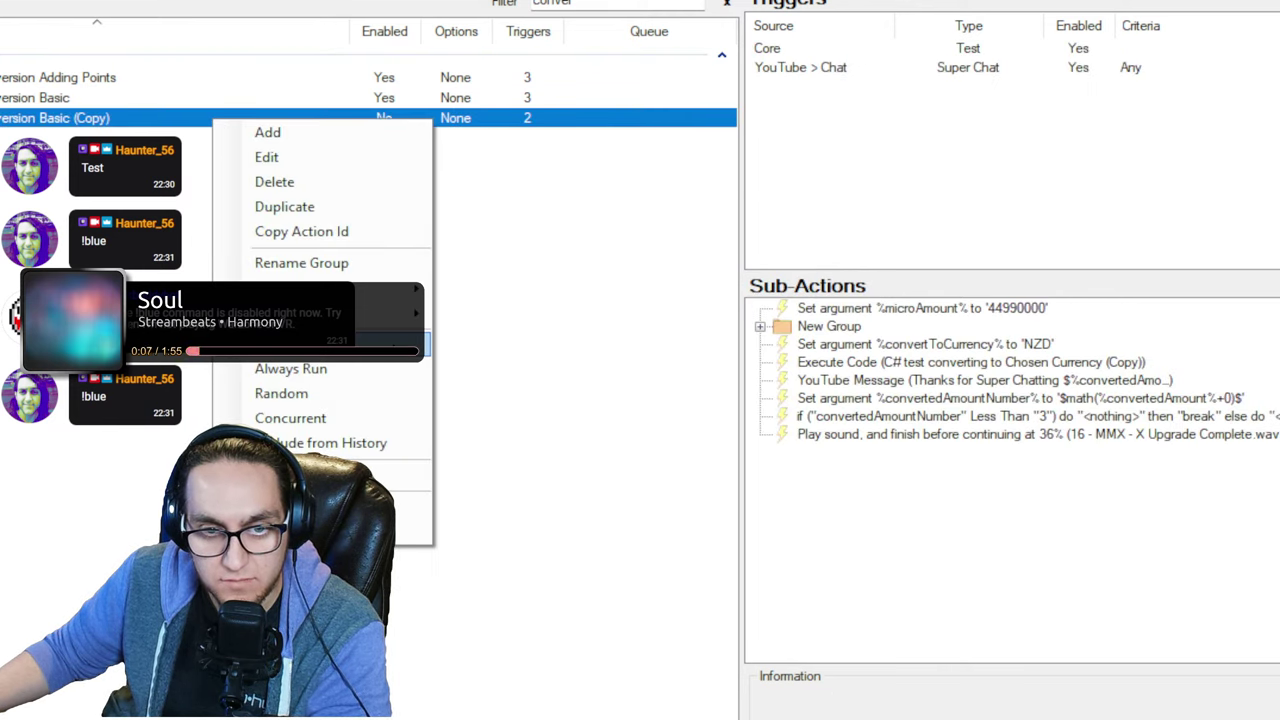
pyautogui.click(300, 343)
pyautogui.rightClick(955, 70)
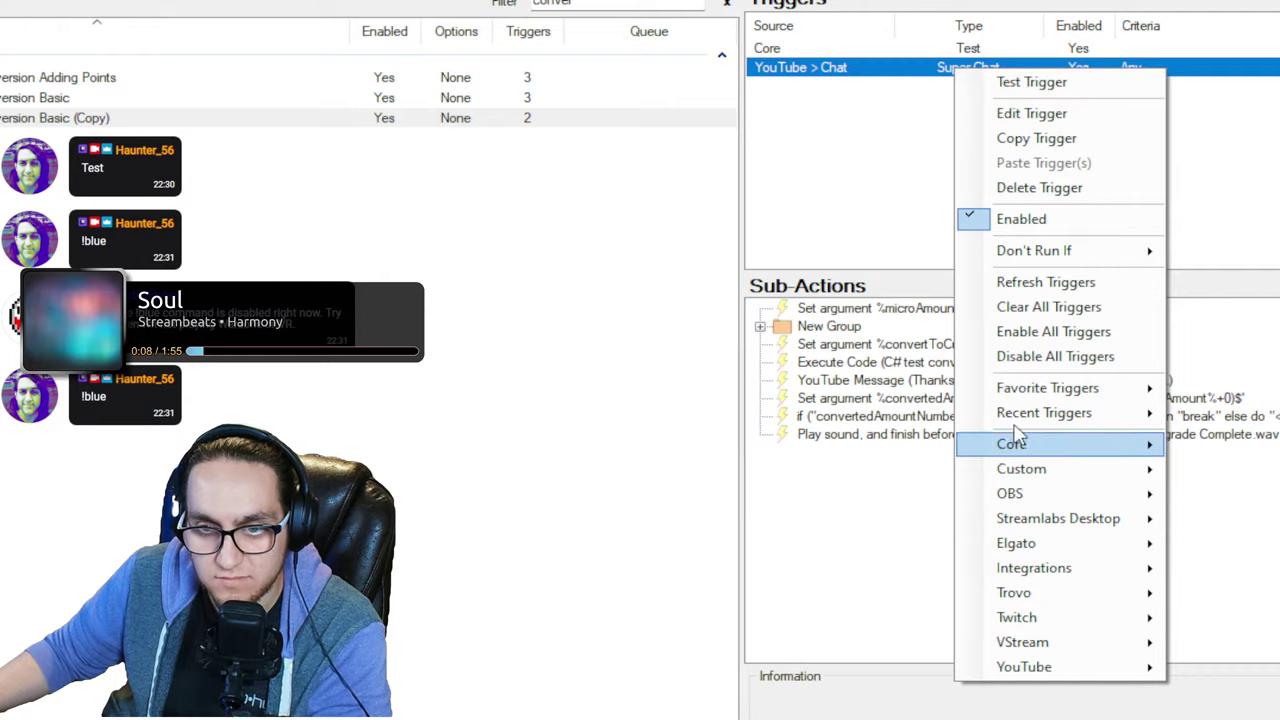
pyautogui.click(1030, 187)
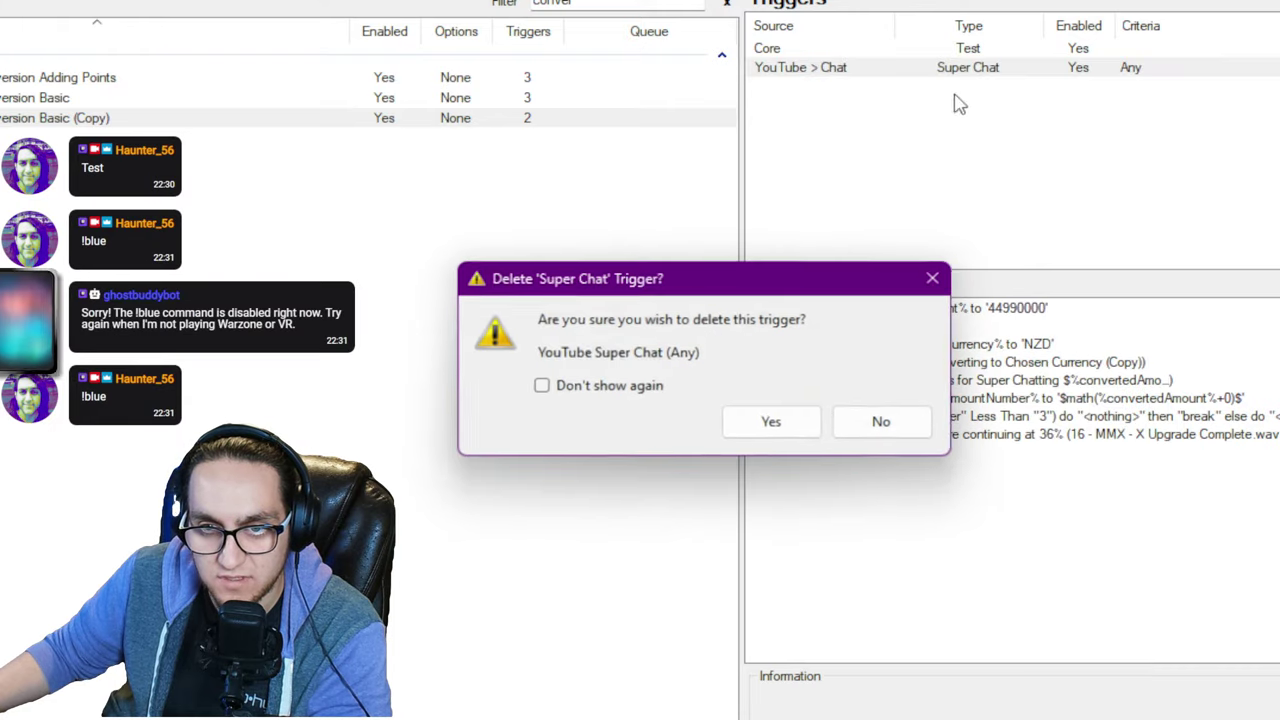
pyautogui.click(787, 423)
# Step: Set the currencyCode variable of the Core Test trigger to USD
pyautogui.doubleClick(800, 48)
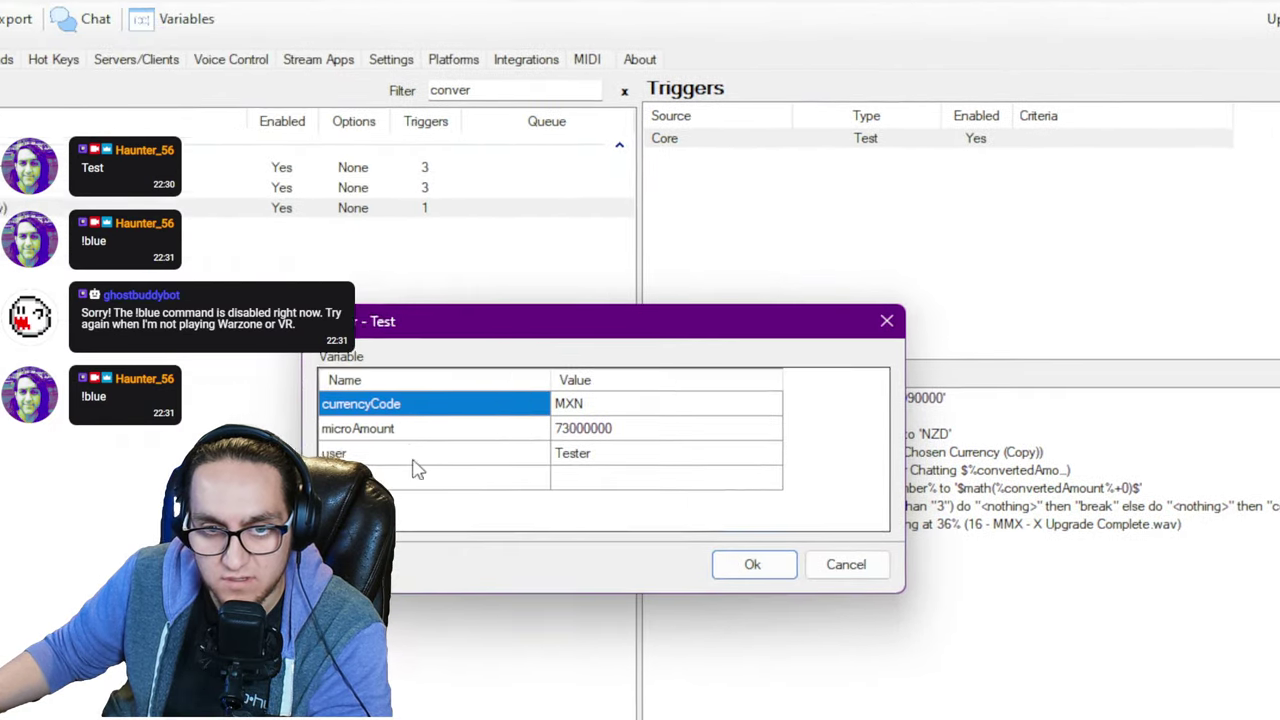
pyautogui.doubleClick(615, 404)
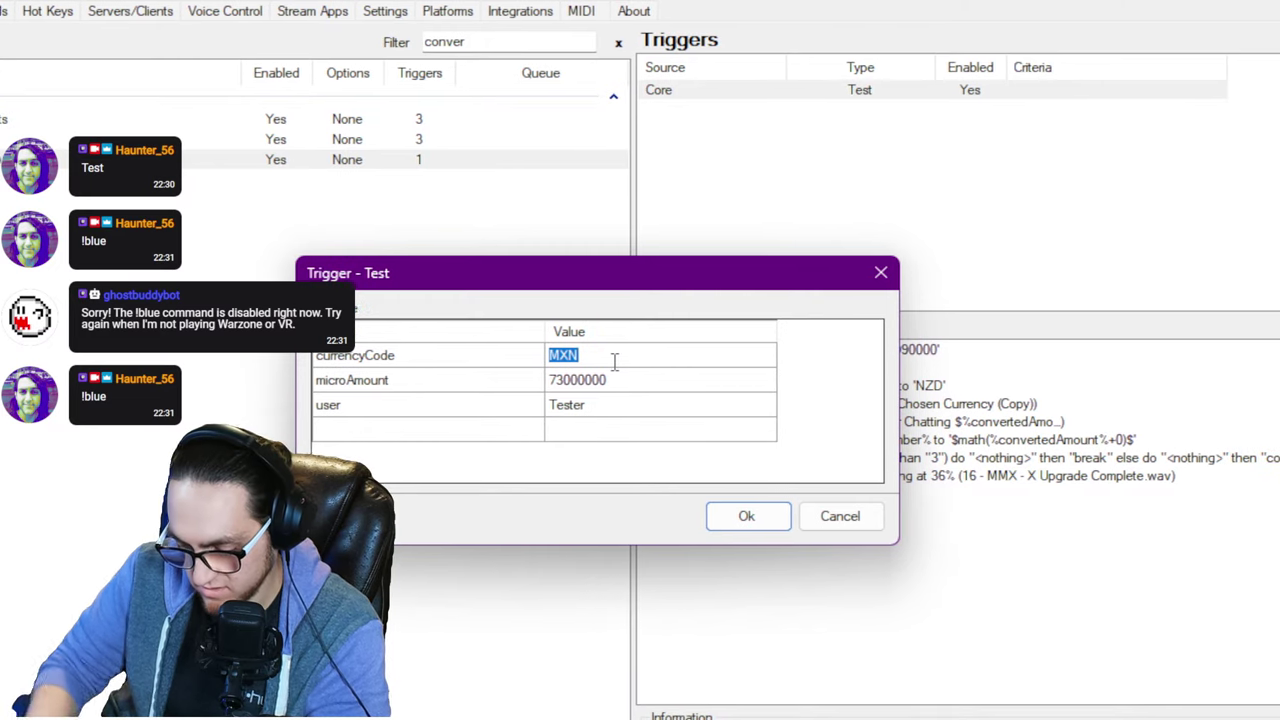
pyautogui.write('USD')
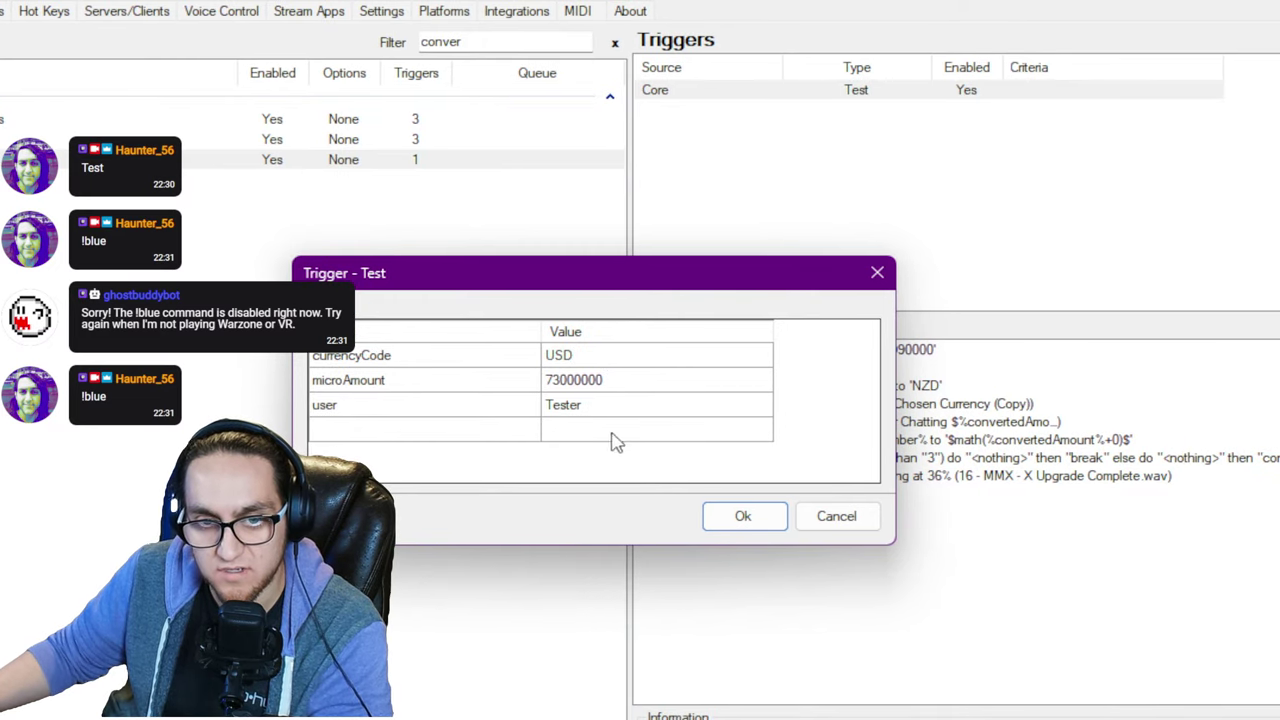
pyautogui.click(743, 516)
# Step: Compare the microAmount argument sub-action with the microAmount variable in the Test trigger, leaving the trigger without saving
pyautogui.click(820, 386)
pyautogui.click(860, 350)
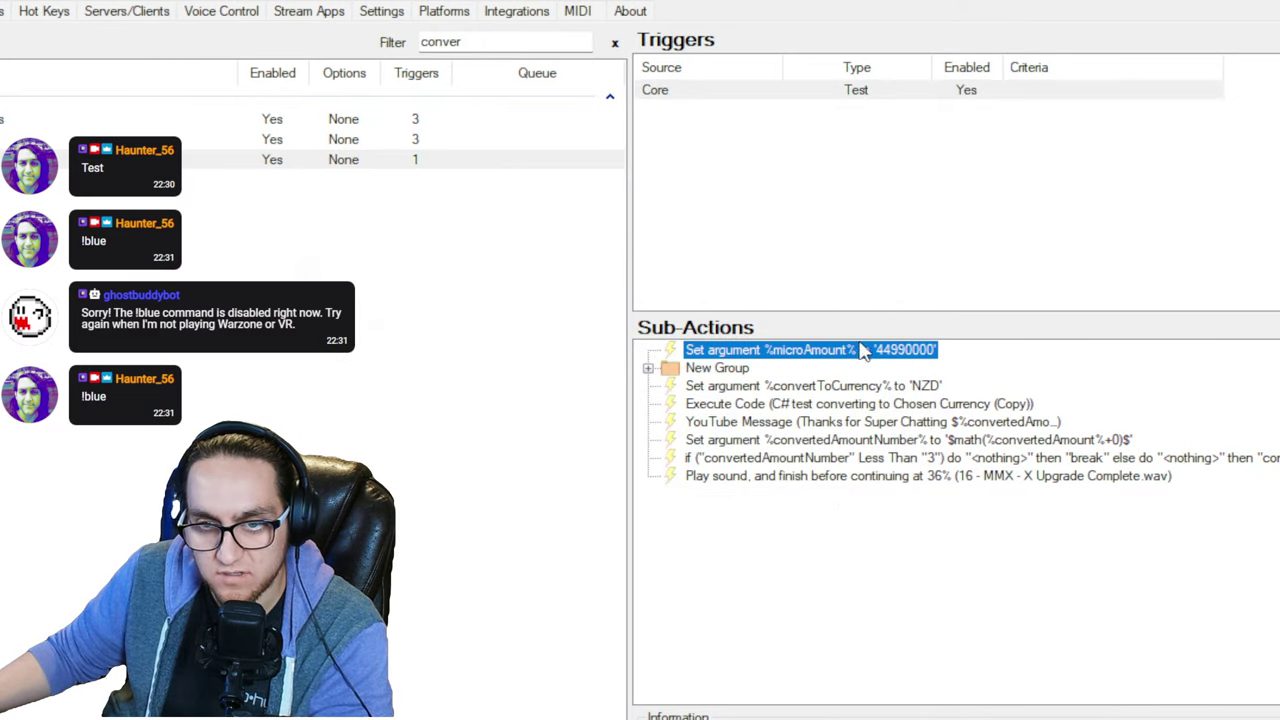
pyautogui.click(871, 95)
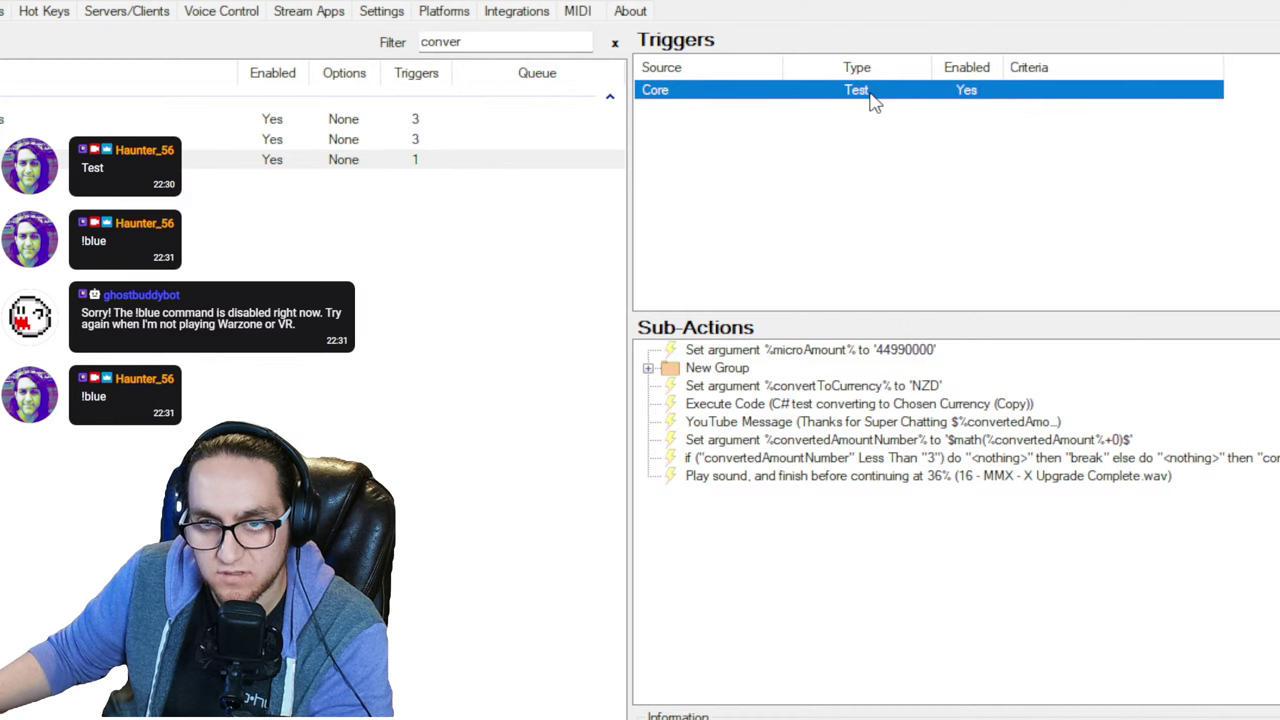
pyautogui.rightClick(871, 96)
pyautogui.click(925, 135)
pyautogui.click(413, 390)
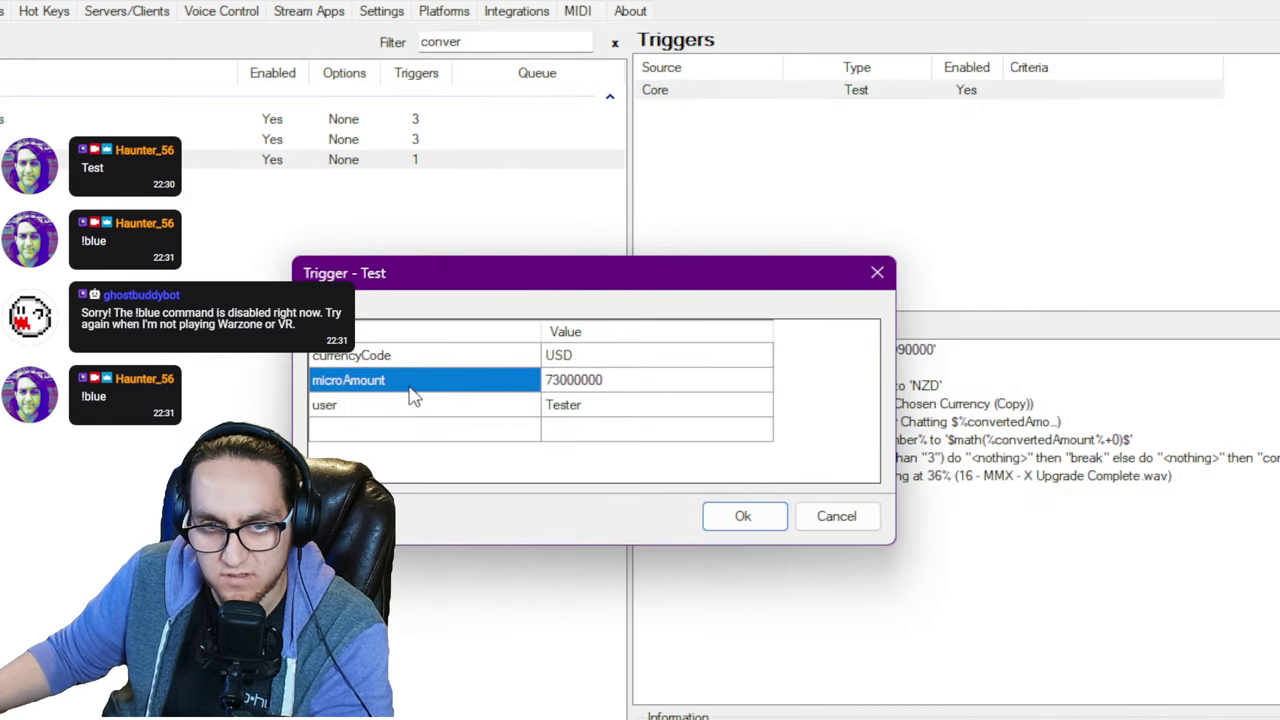
pyautogui.click(585, 388)
pyautogui.click(519, 390)
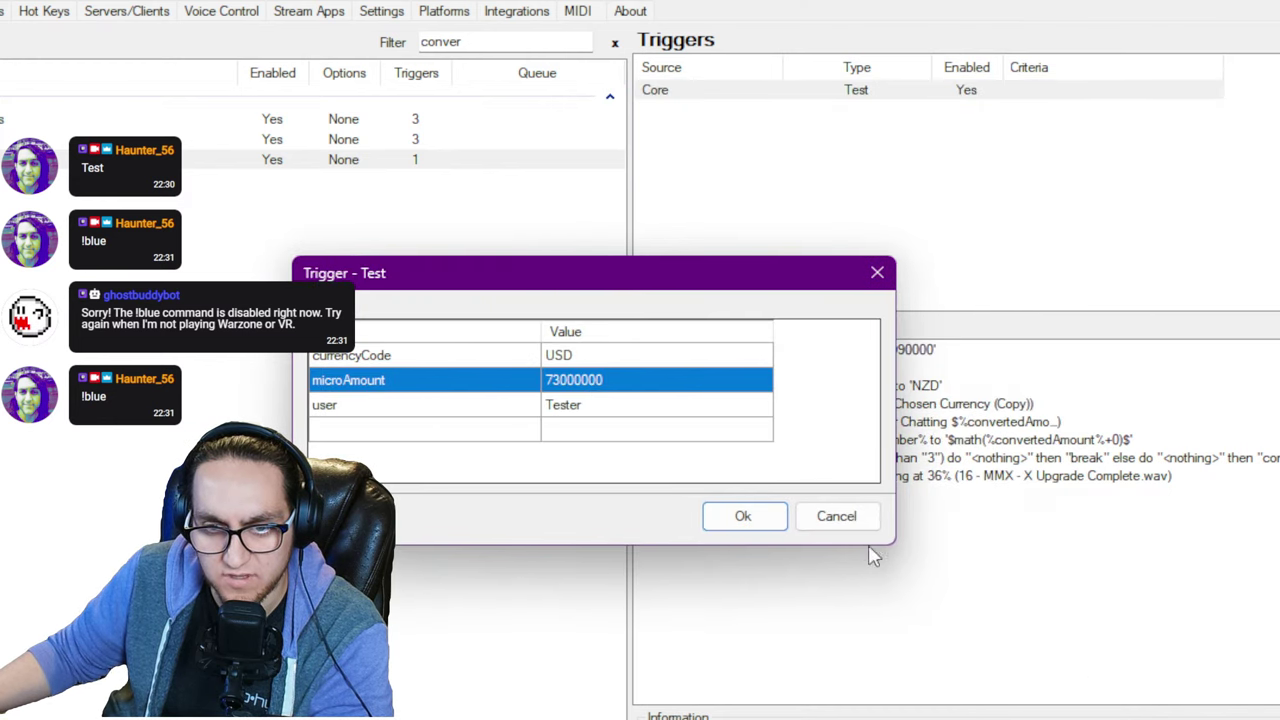
pyautogui.click(840, 518)
pyautogui.doubleClick(851, 351)
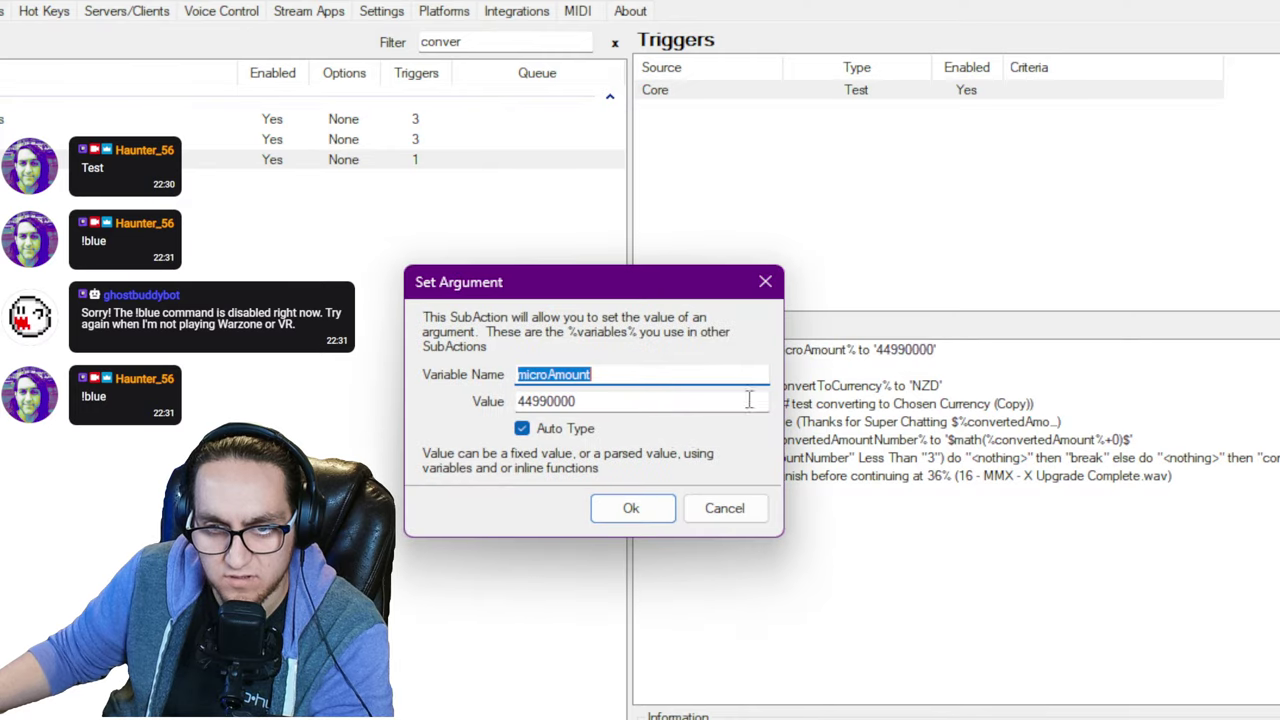
pyautogui.press('Tab')
pyautogui.press('BackSpace')
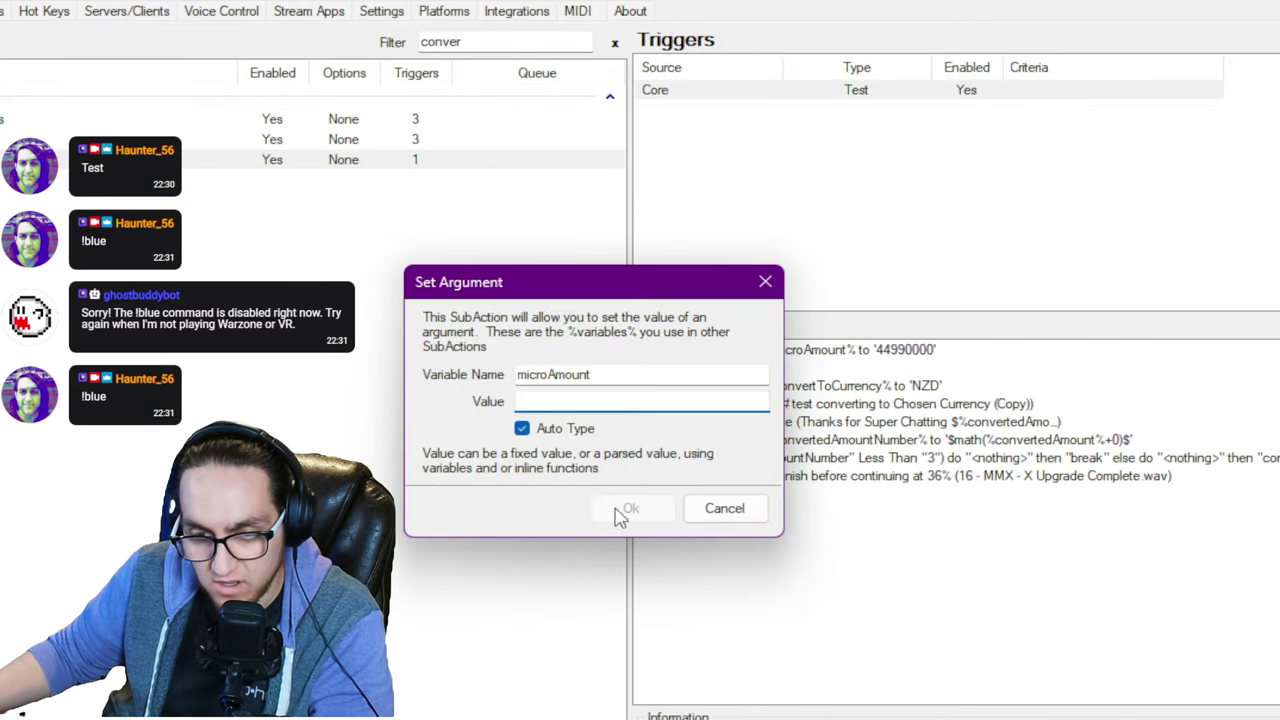
pyautogui.click(735, 509)
# Step: Disable the microAmount argument sub-action and set the Test trigger's microAmount variable to 44990000 instead
pyautogui.rightClick(772, 351)
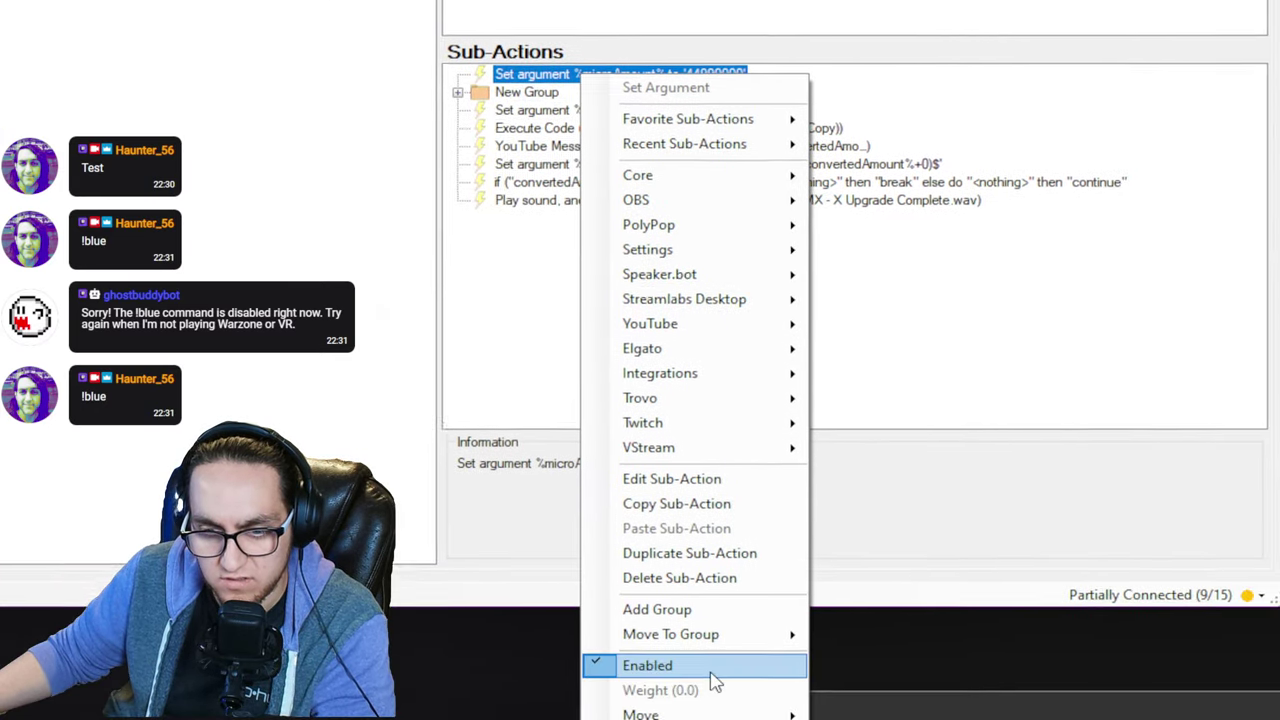
pyautogui.click(890, 719)
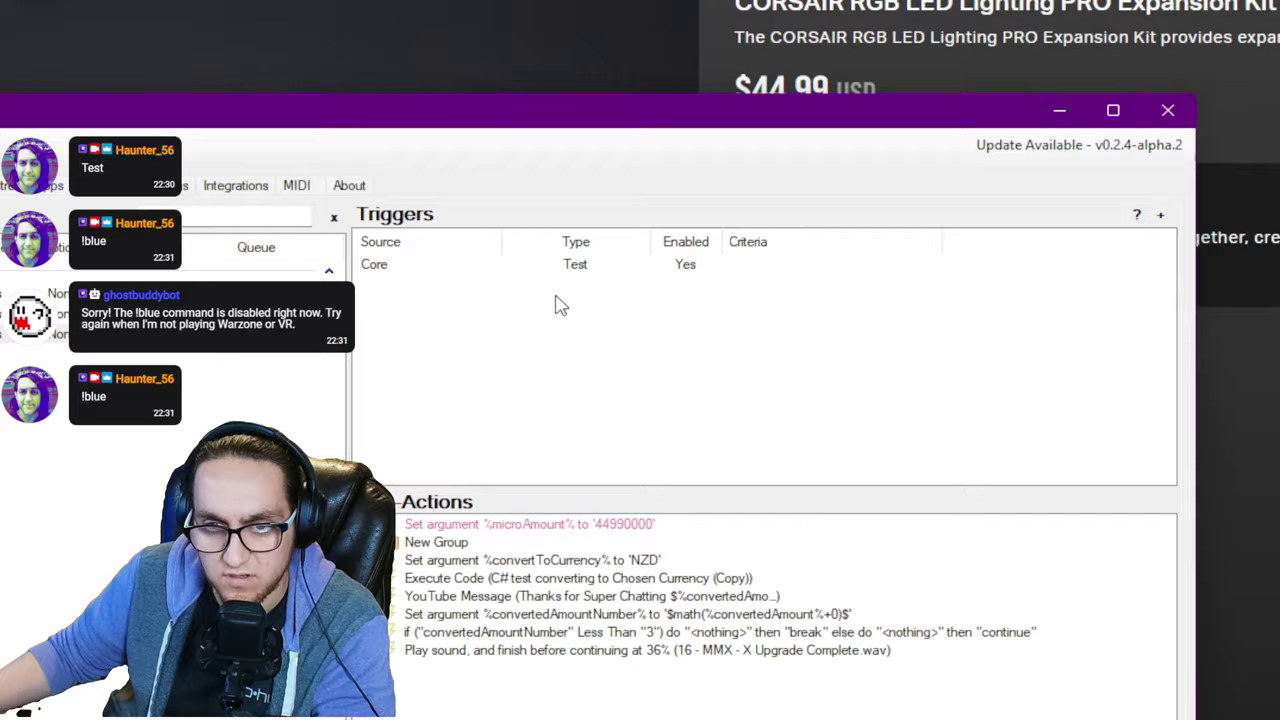
pyautogui.doubleClick(565, 265)
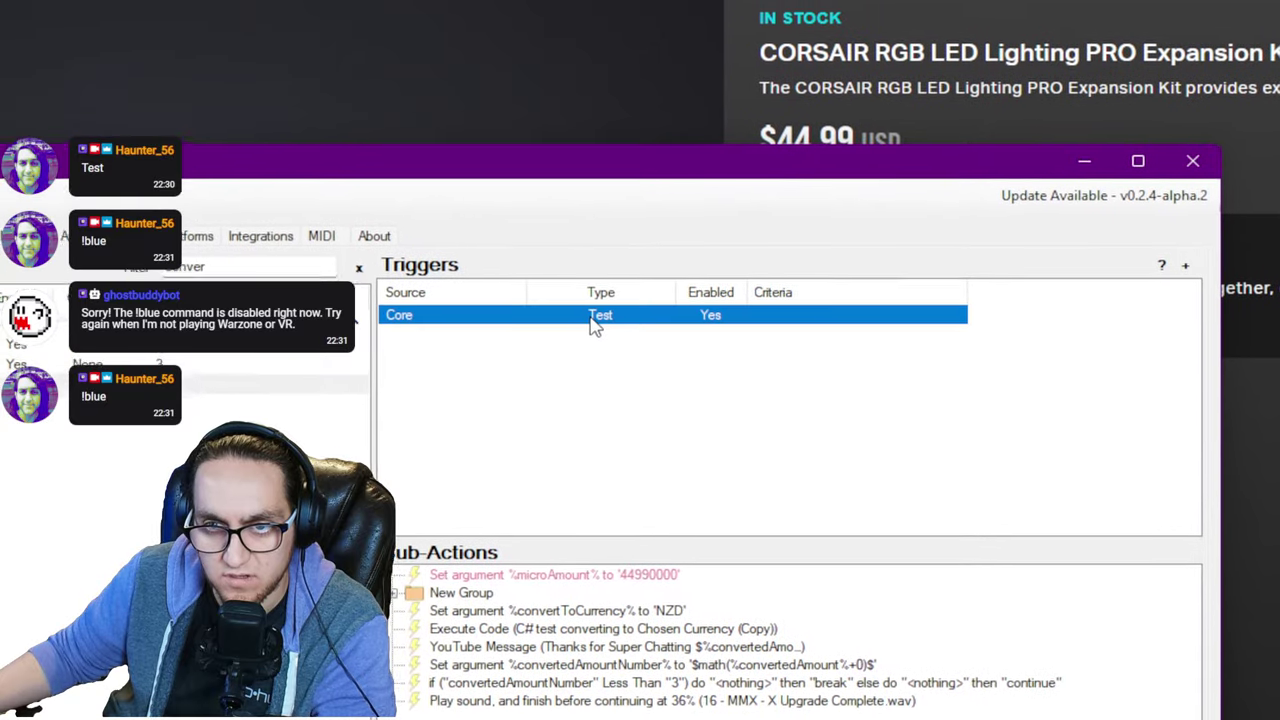
pyautogui.doubleClick(325, 553)
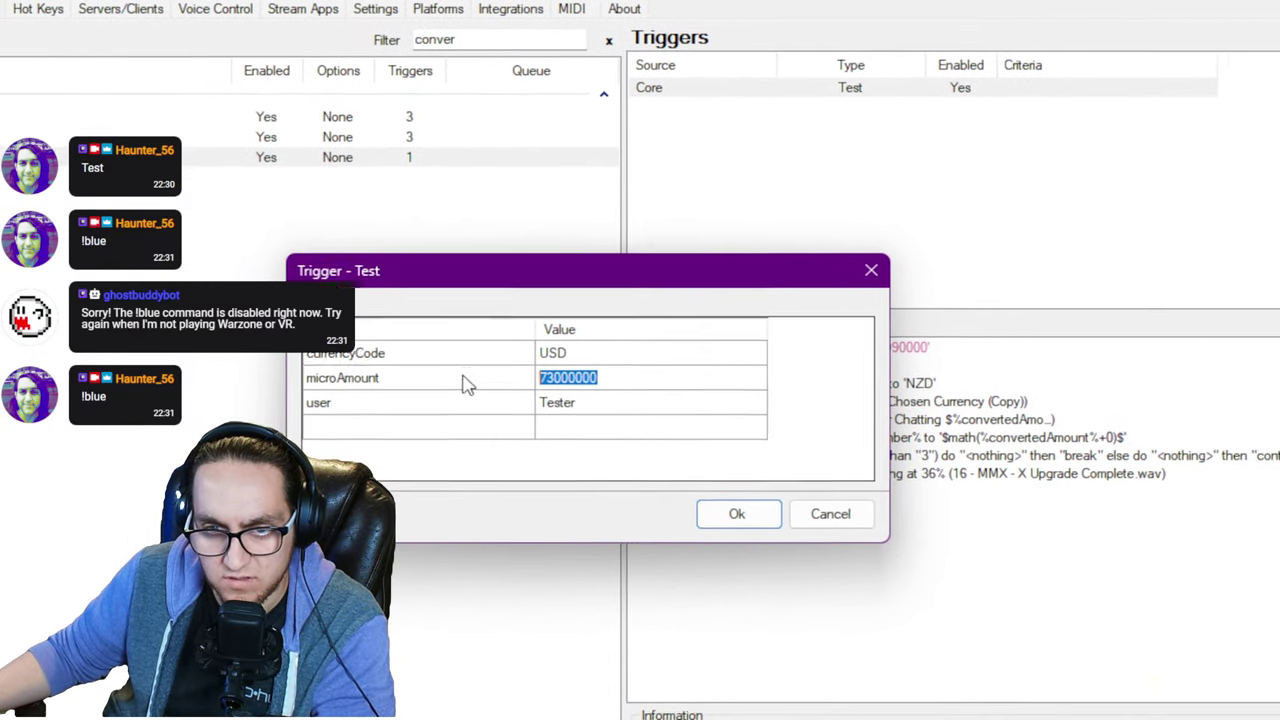
pyautogui.write('44990000')
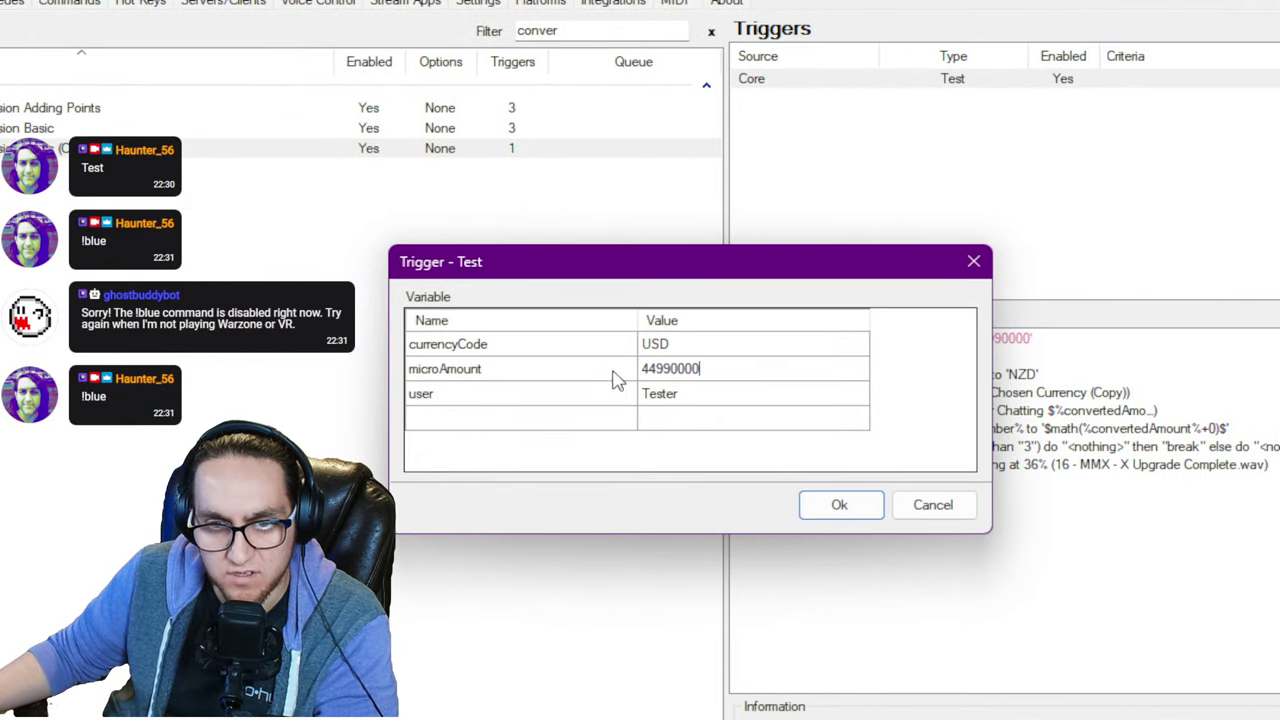
pyautogui.click(473, 398)
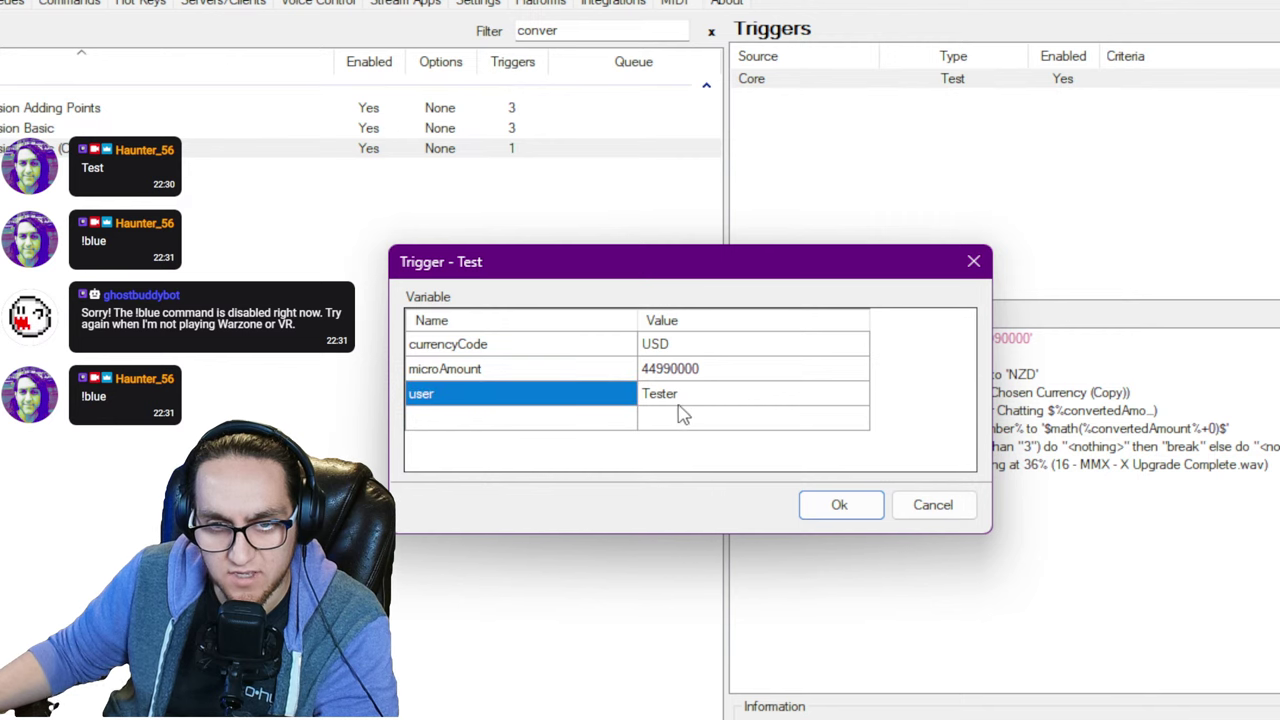
pyautogui.click(837, 512)
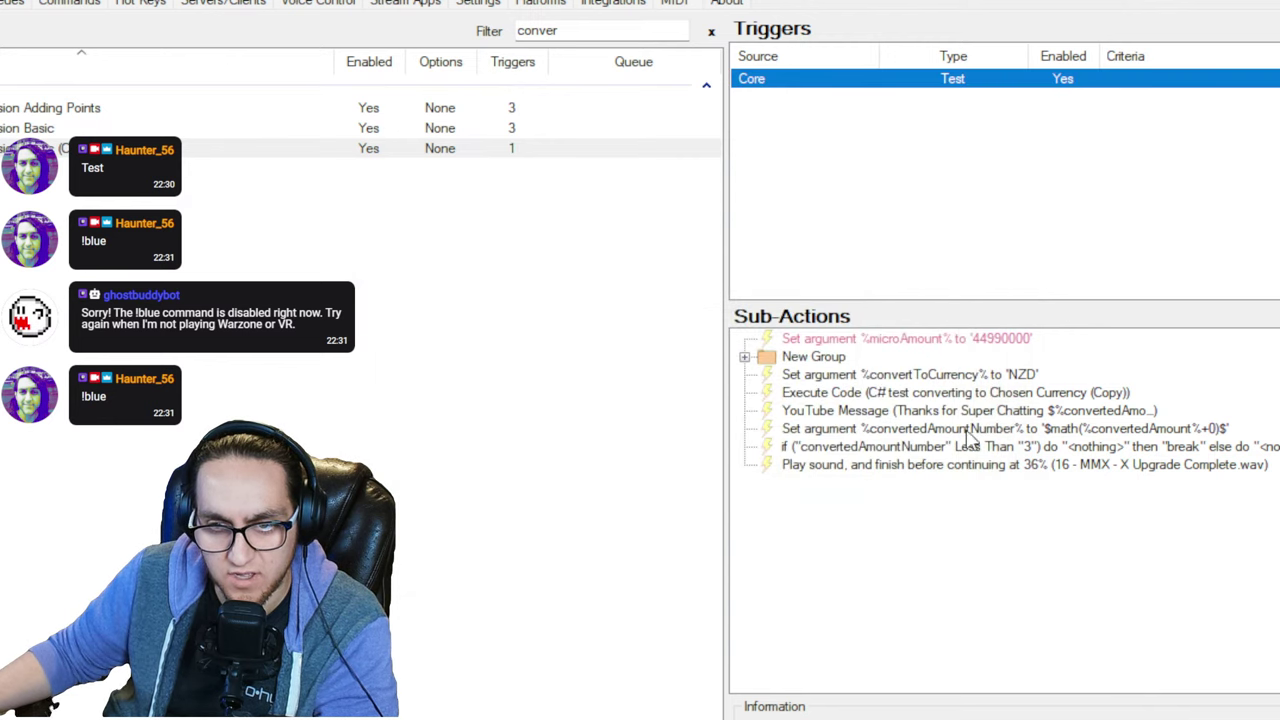
# Step: Run the copied conversion action by testing its Core Test trigger
pyautogui.click(825, 432)
pyautogui.click(890, 448)
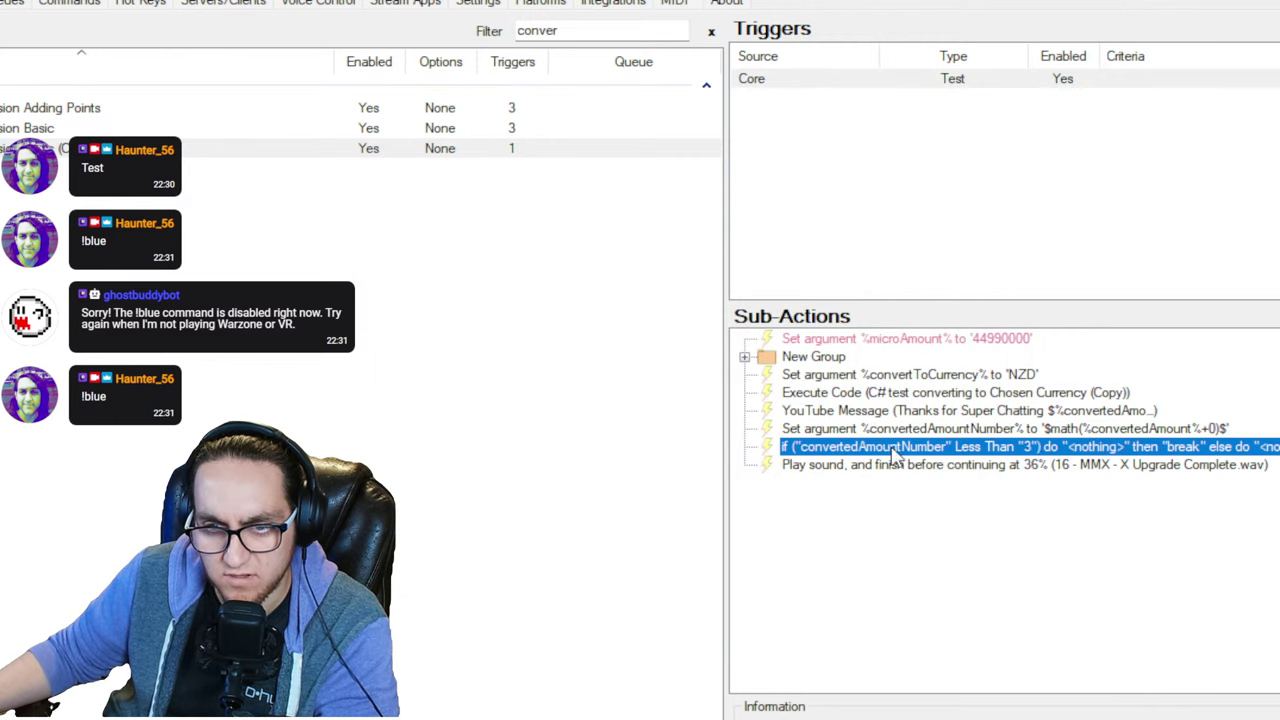
pyautogui.click(884, 466)
pyautogui.click(900, 480)
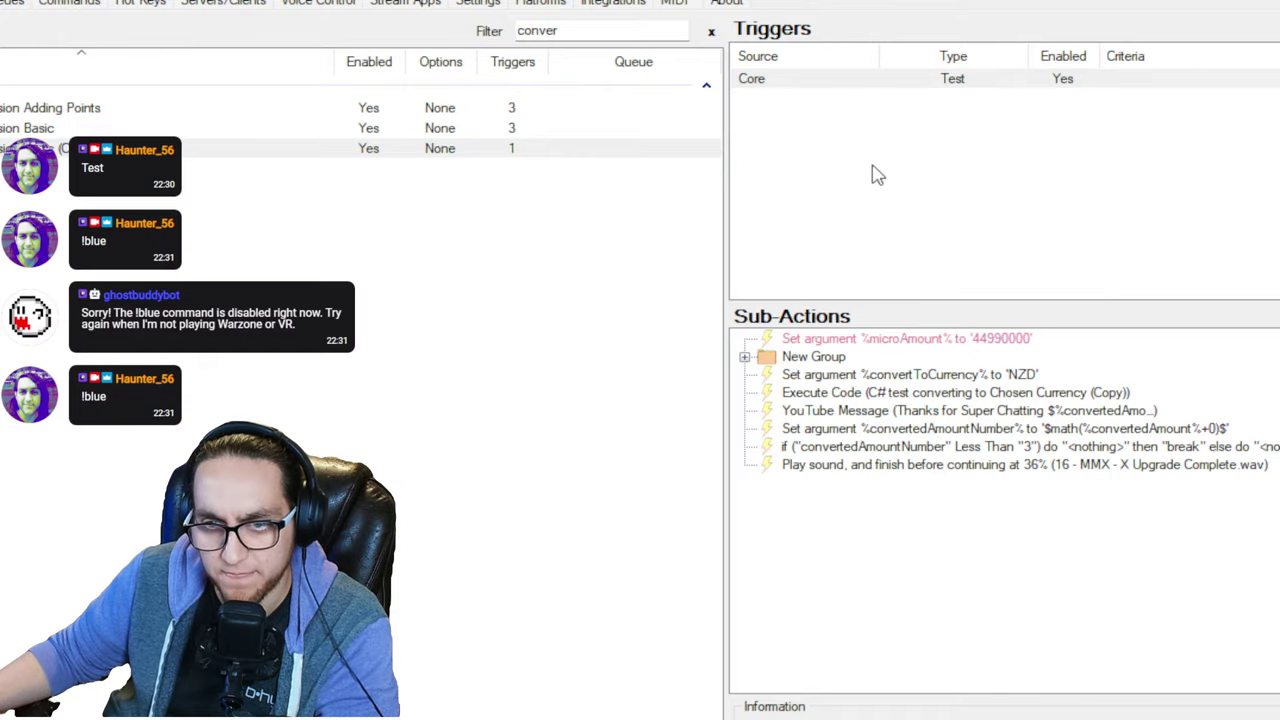
pyautogui.rightClick(862, 80)
pyautogui.click(940, 92)
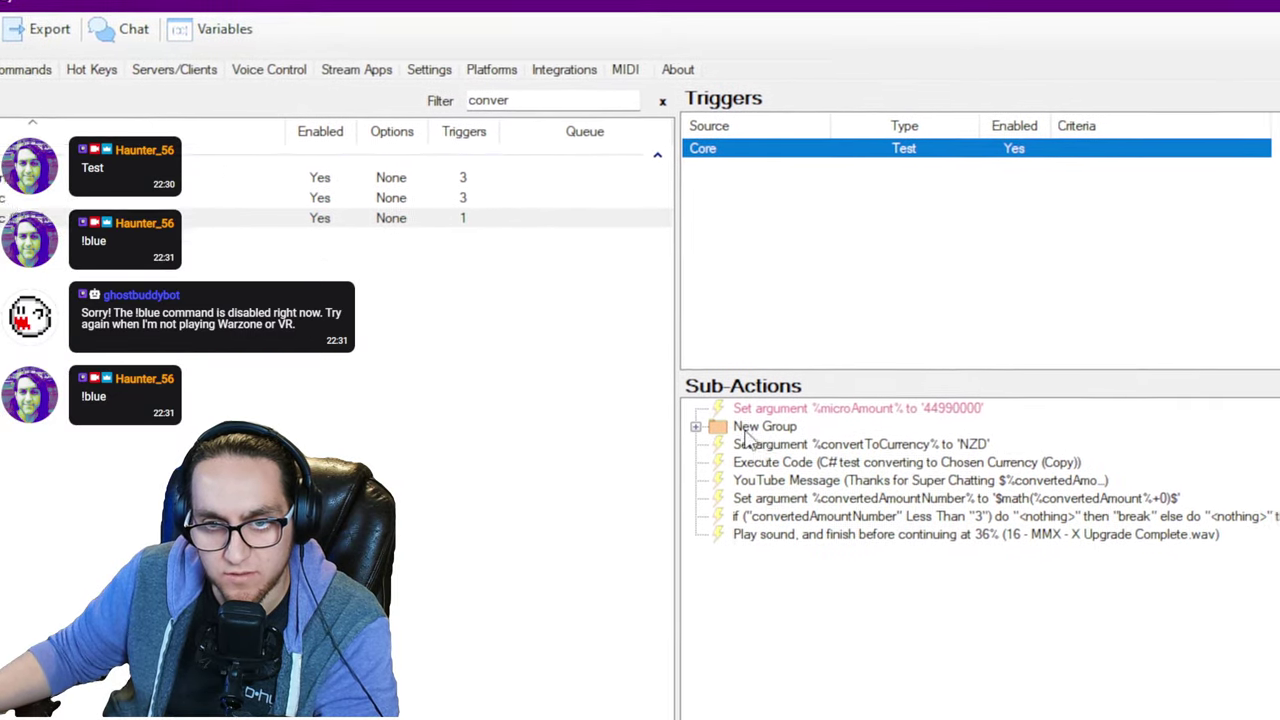
# Step: Inspect the variables of the newest Super Chat Currency Conversion Basic (Copy) run in the action history, including apiKey and convertedAmountNumber
pyautogui.click(608, 388)
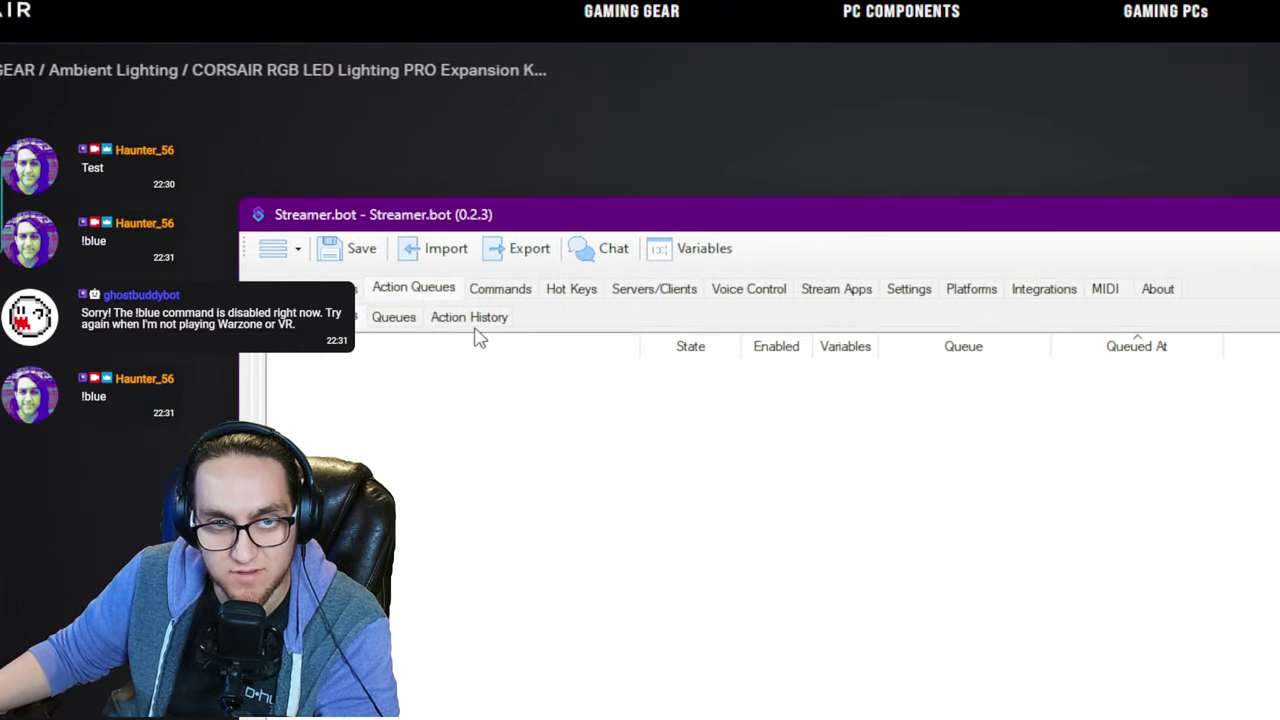
pyautogui.click(472, 318)
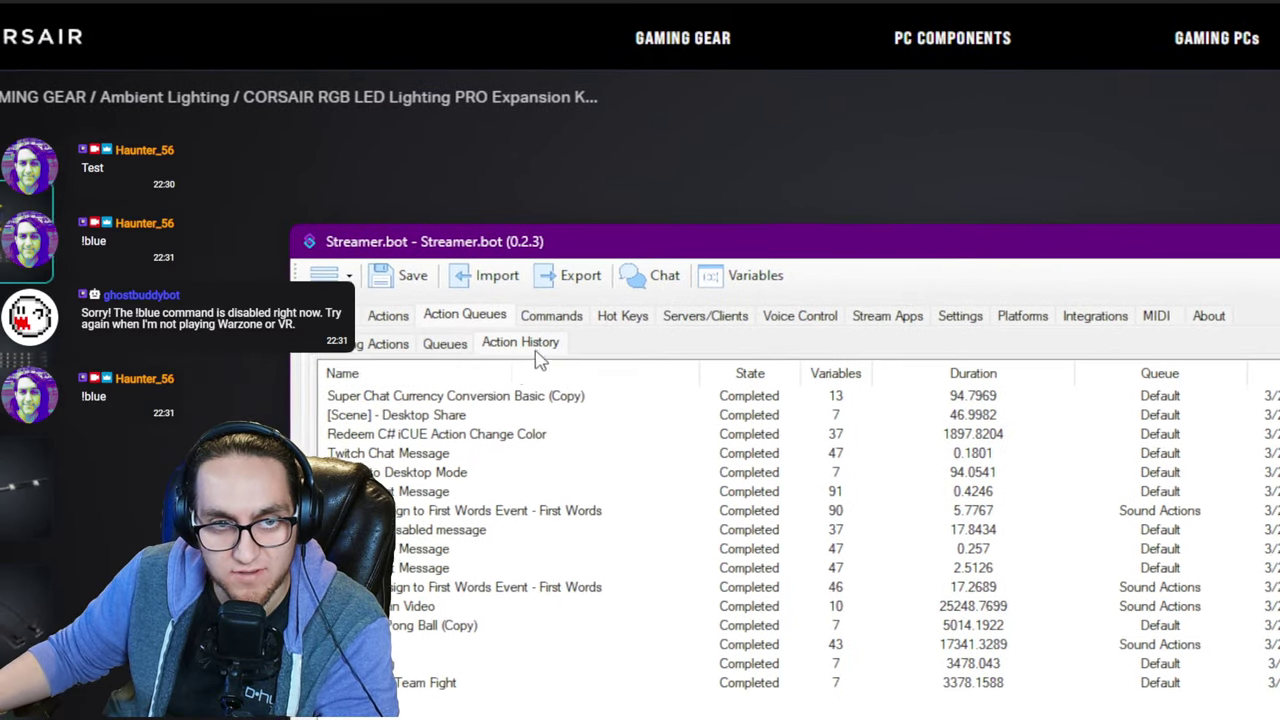
pyautogui.doubleClick(400, 369)
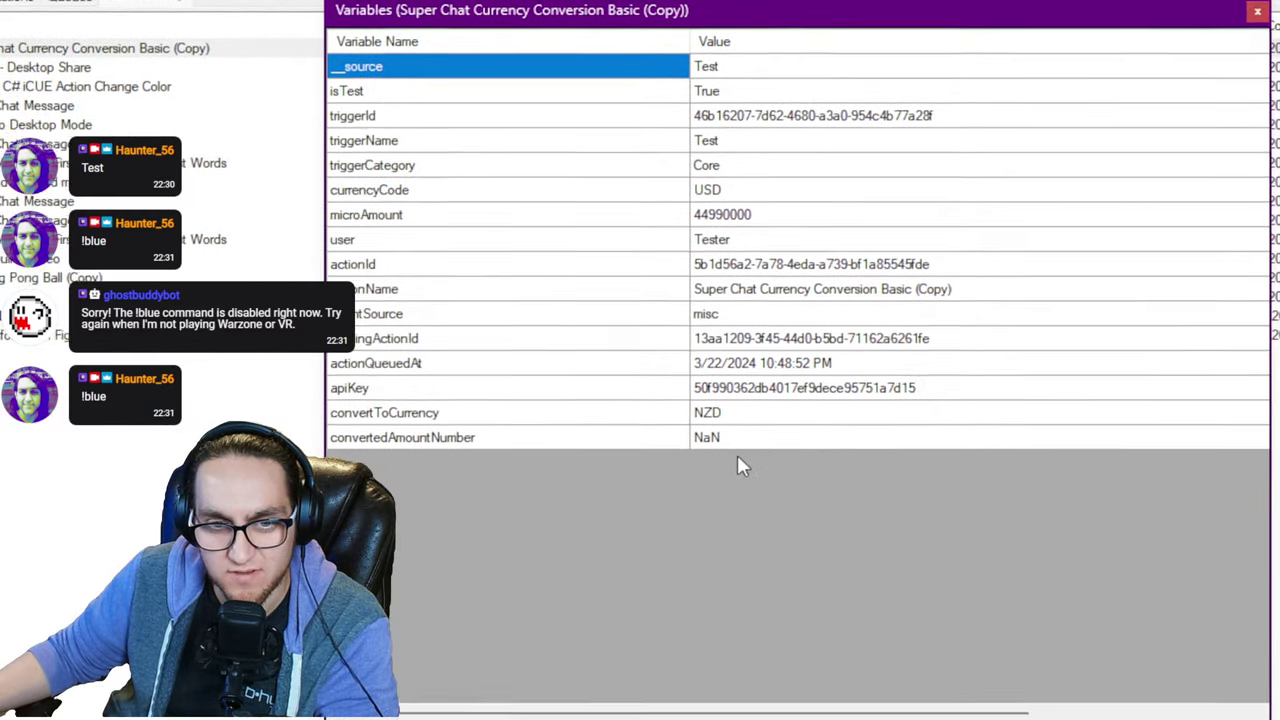
pyautogui.click(535, 386)
pyautogui.click(713, 370)
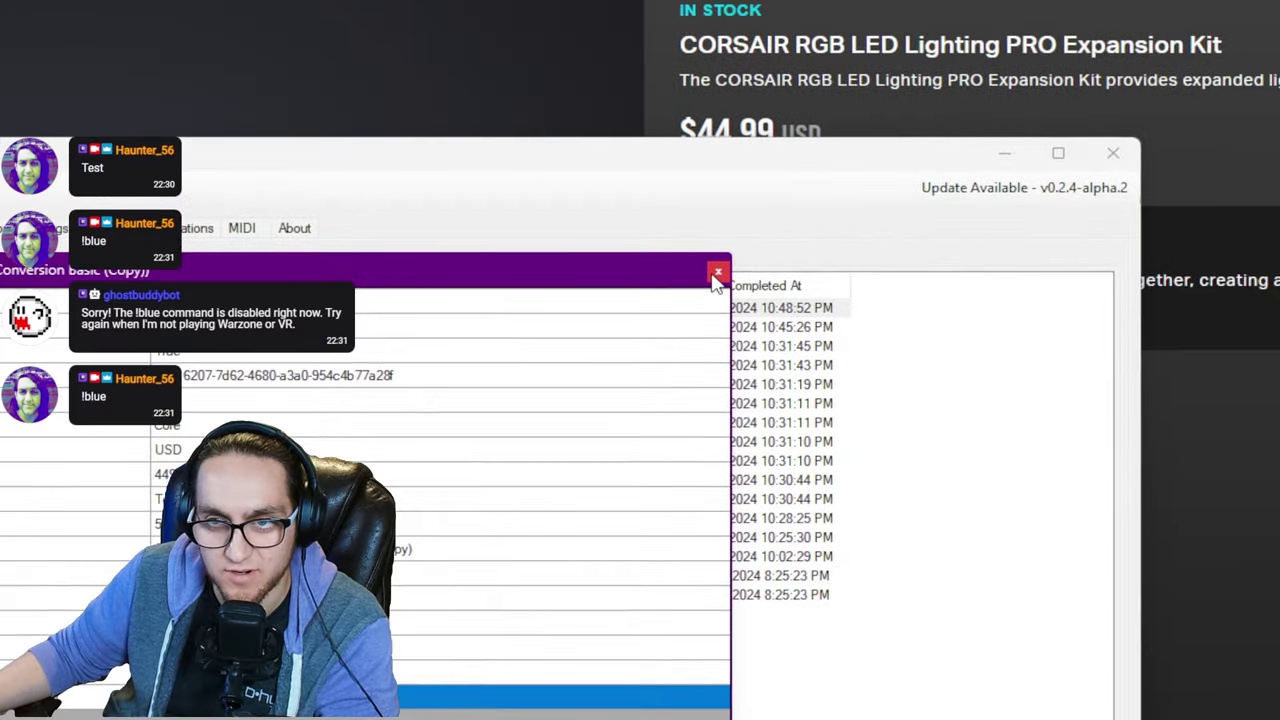
pyautogui.click(717, 277)
pyautogui.click(131, 335)
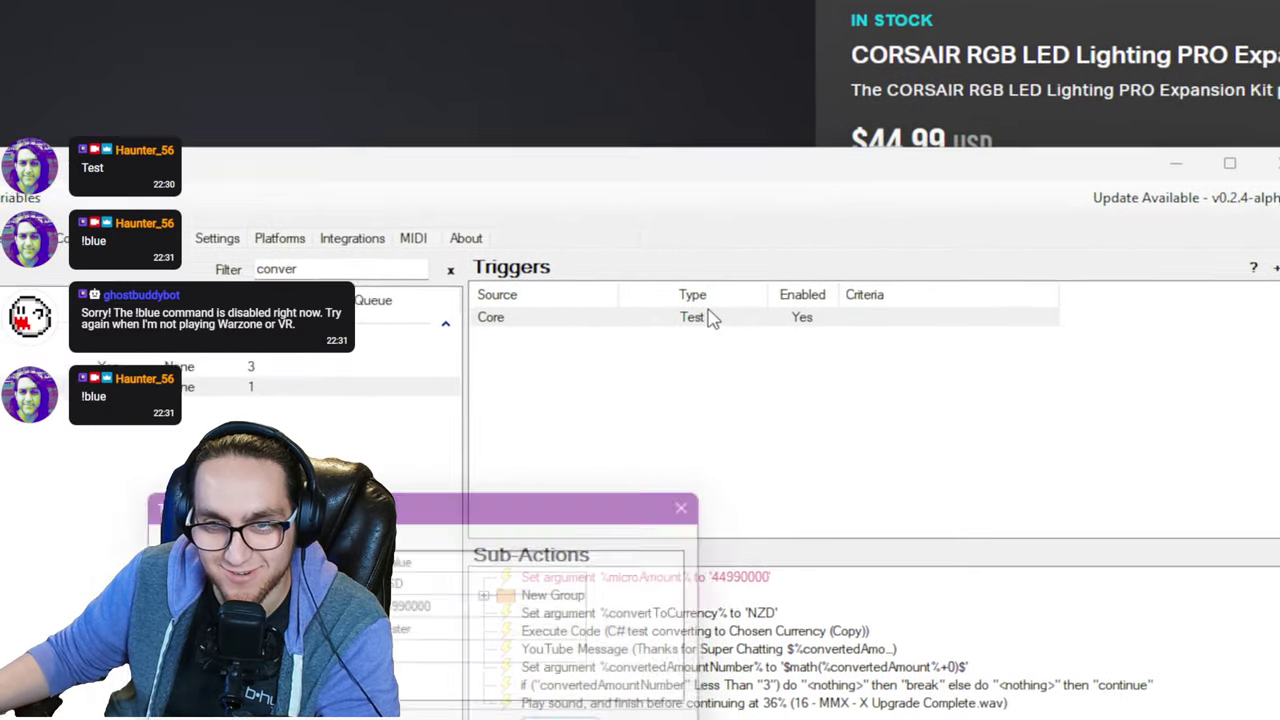
# Step: Check the microAmount variable in the copied action's Core Test trigger and accept the settings as they are
pyautogui.doubleClick(1163, 171)
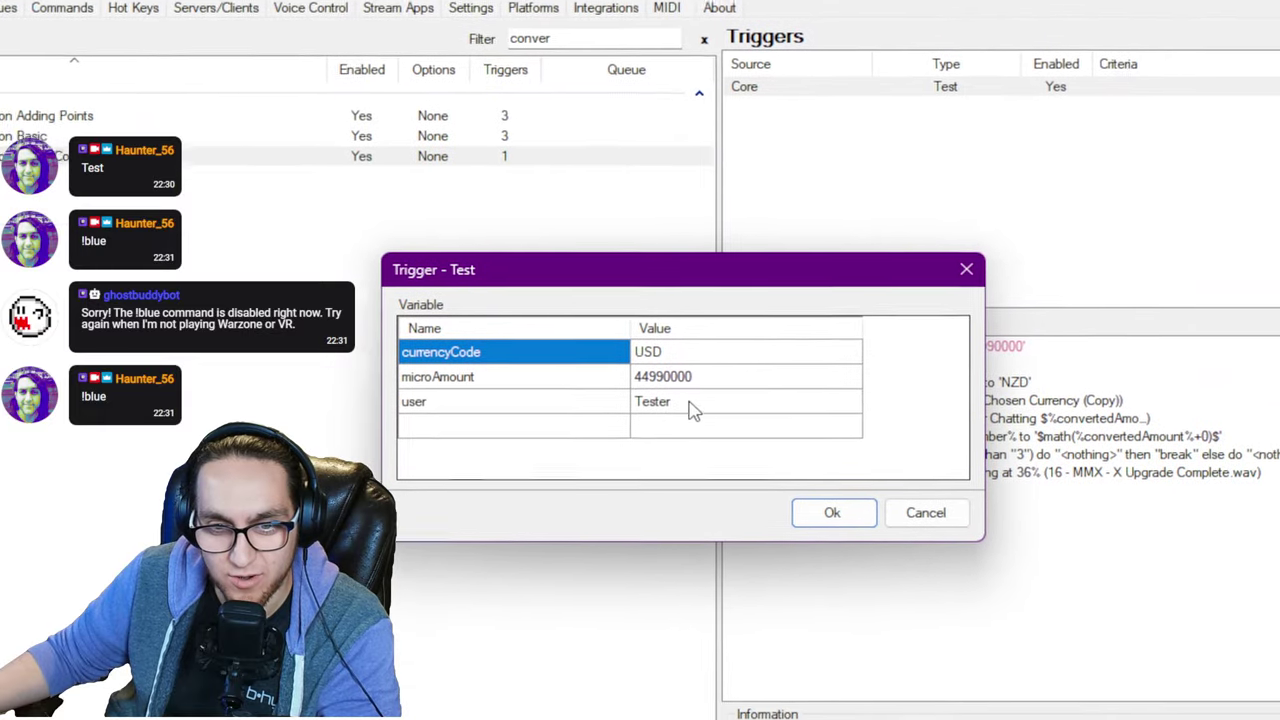
pyautogui.doubleClick(665, 437)
pyautogui.click(620, 360)
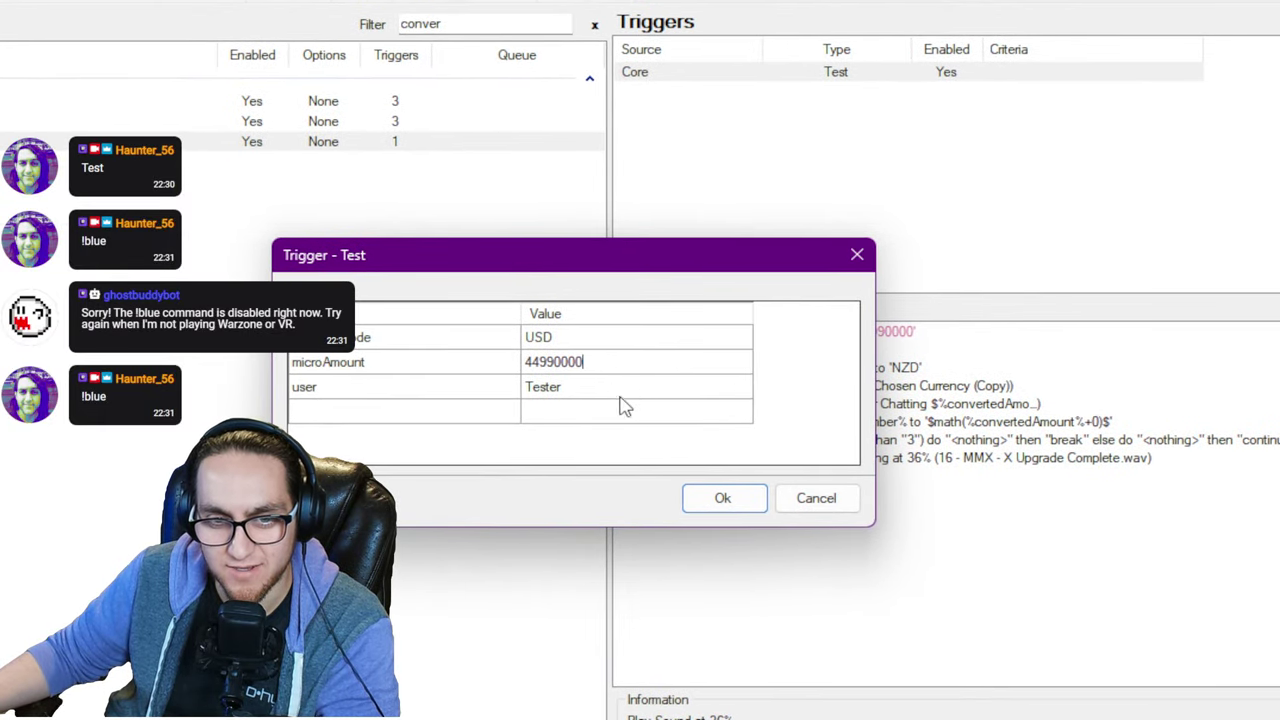
pyautogui.click(726, 504)
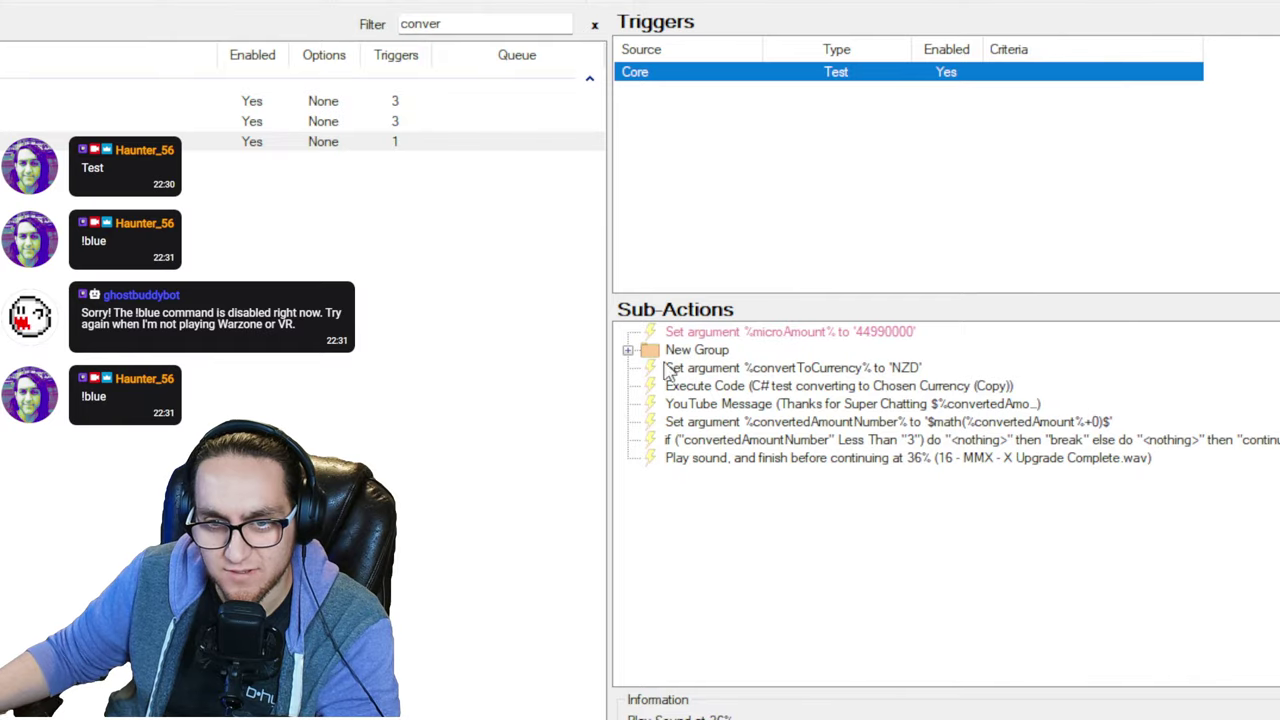
# Step: Disable the YouTube Message sub-action and run the copied action through its Core Test trigger again
pyautogui.doubleClick(705, 386)
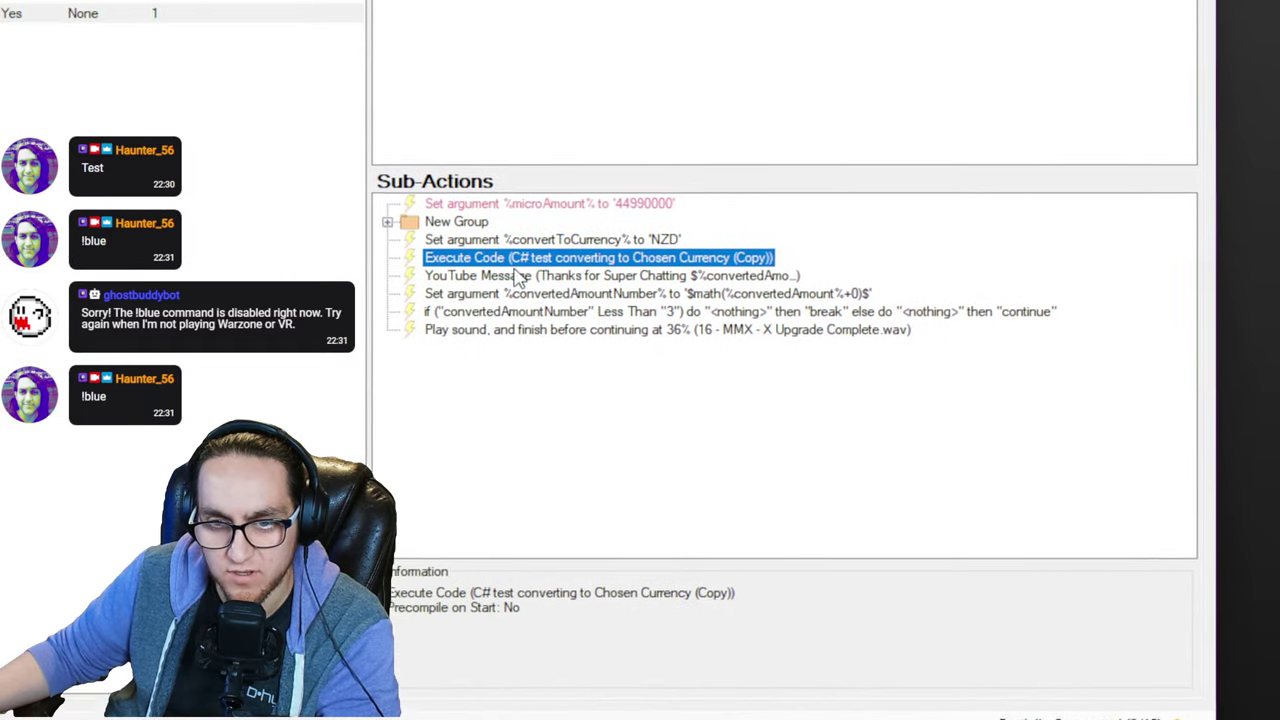
pyautogui.rightClick(366, 160)
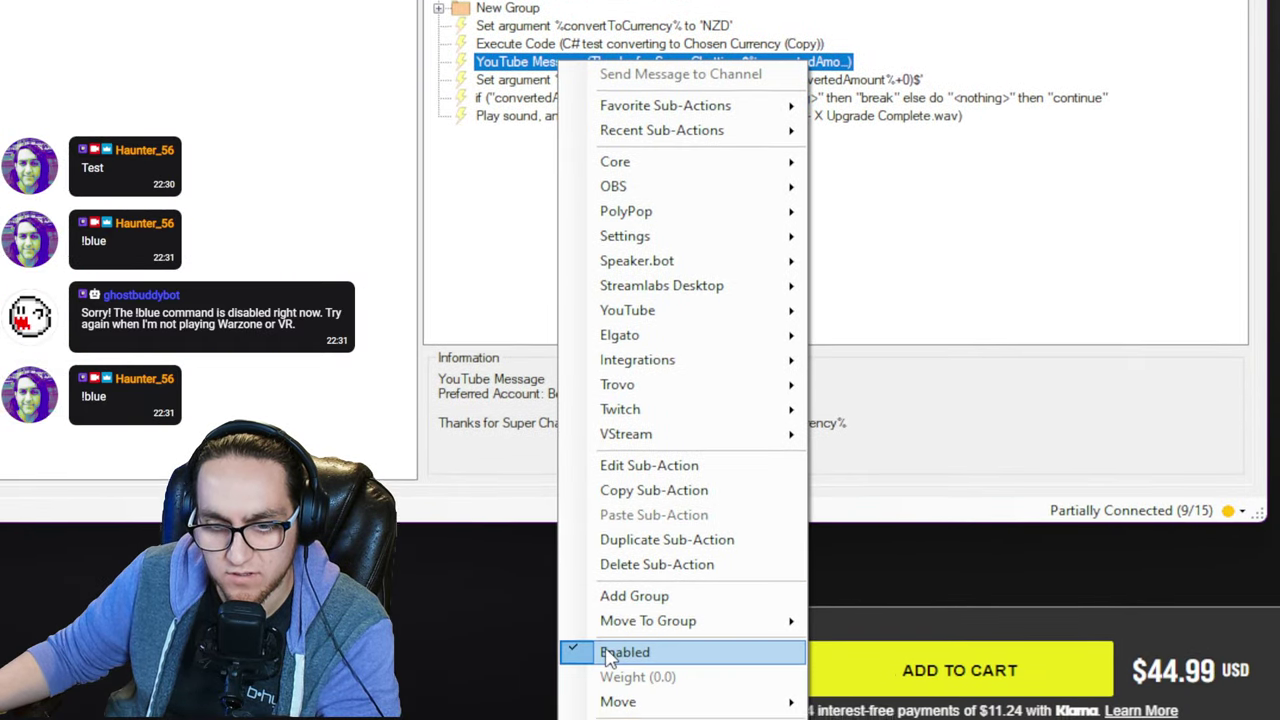
pyautogui.click(608, 652)
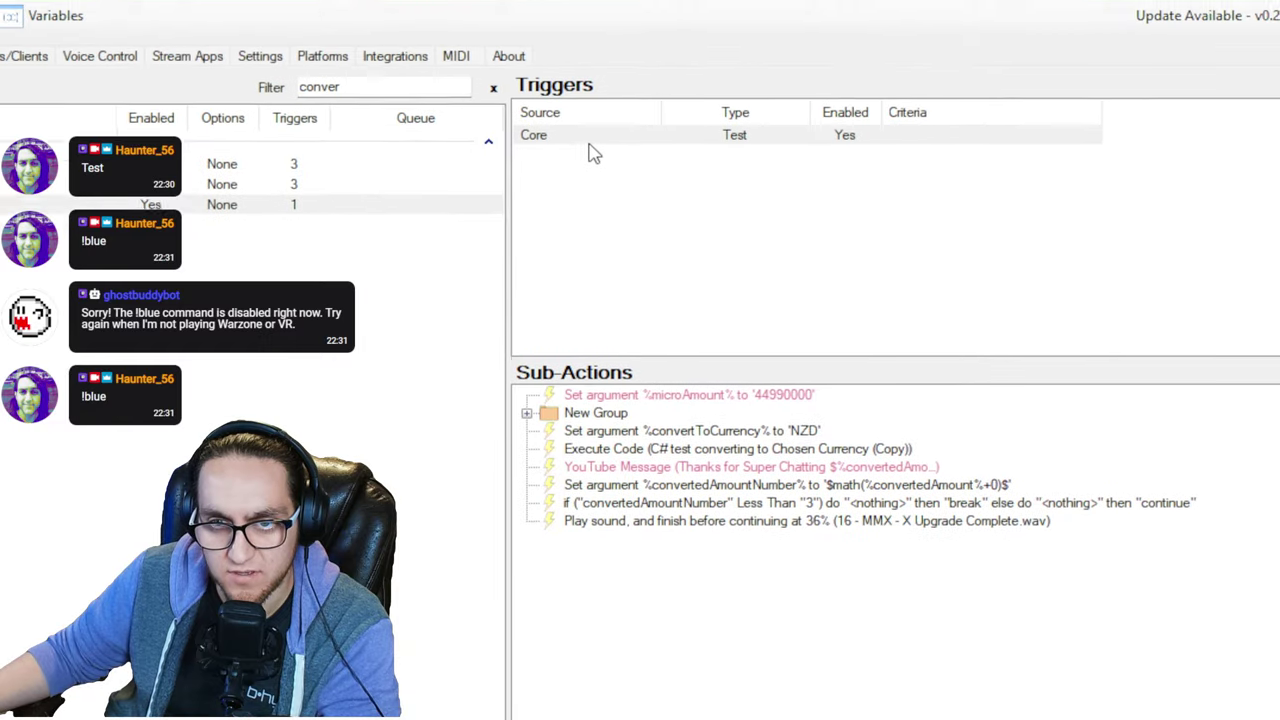
pyautogui.rightClick(592, 266)
pyautogui.click(634, 289)
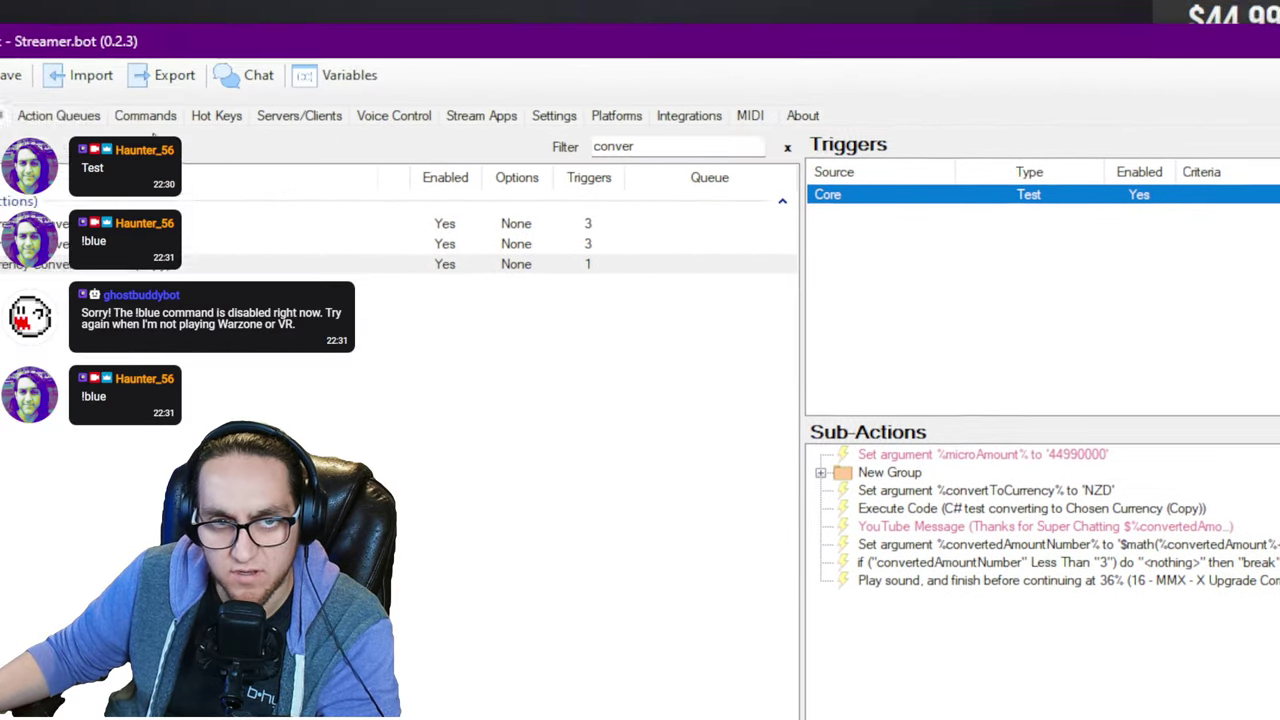
# Step: Review the variables recorded for the repeated test run in the action history and return to the actions list
pyautogui.click(141, 141)
pyautogui.doubleClick(354, 338)
pyautogui.click(711, 430)
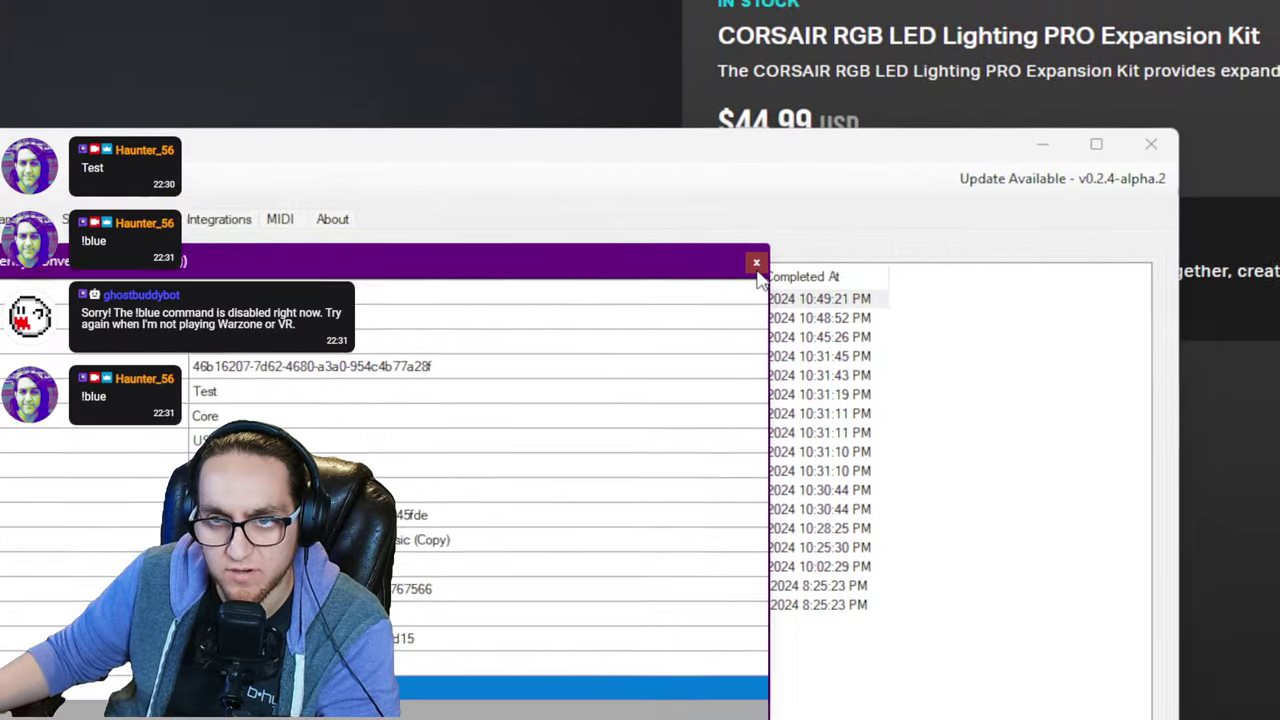
pyautogui.click(982, 115)
pyautogui.click(0, 71)
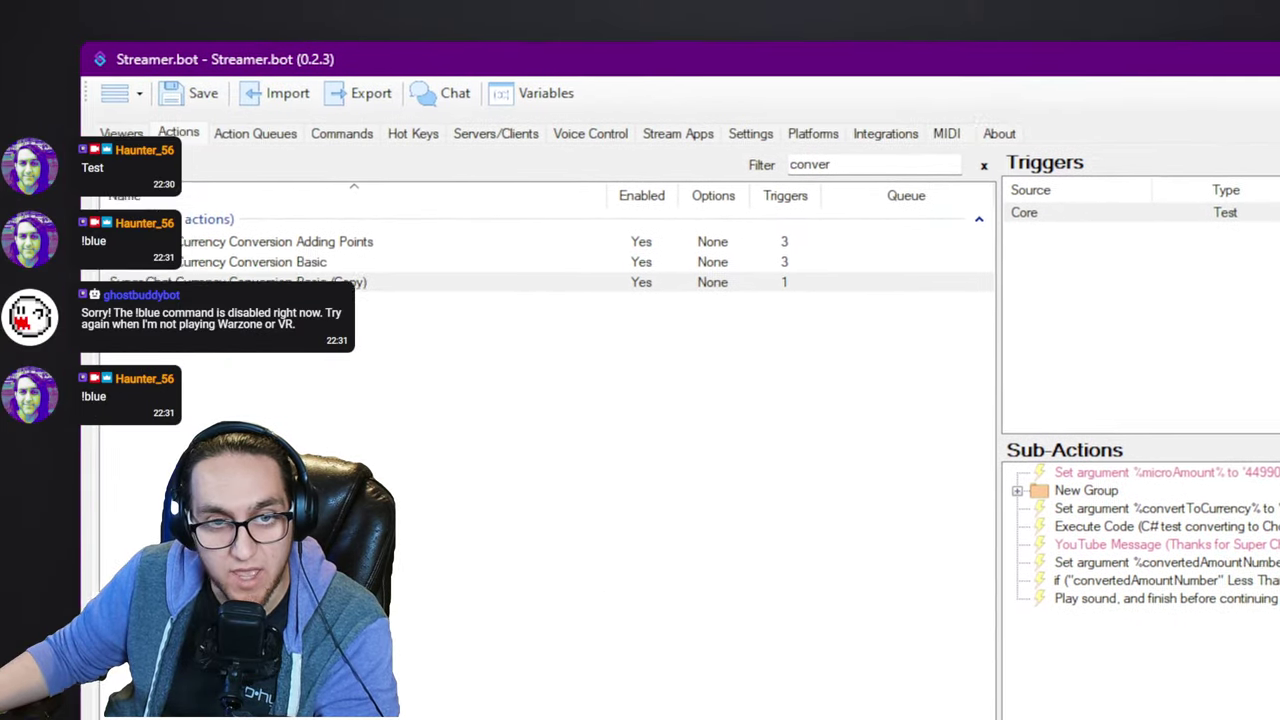
# Step: Examine the copied action's convertToCurrency sub-action and the variable values in its Test trigger, leaving the trigger without saving
pyautogui.click(480, 283)
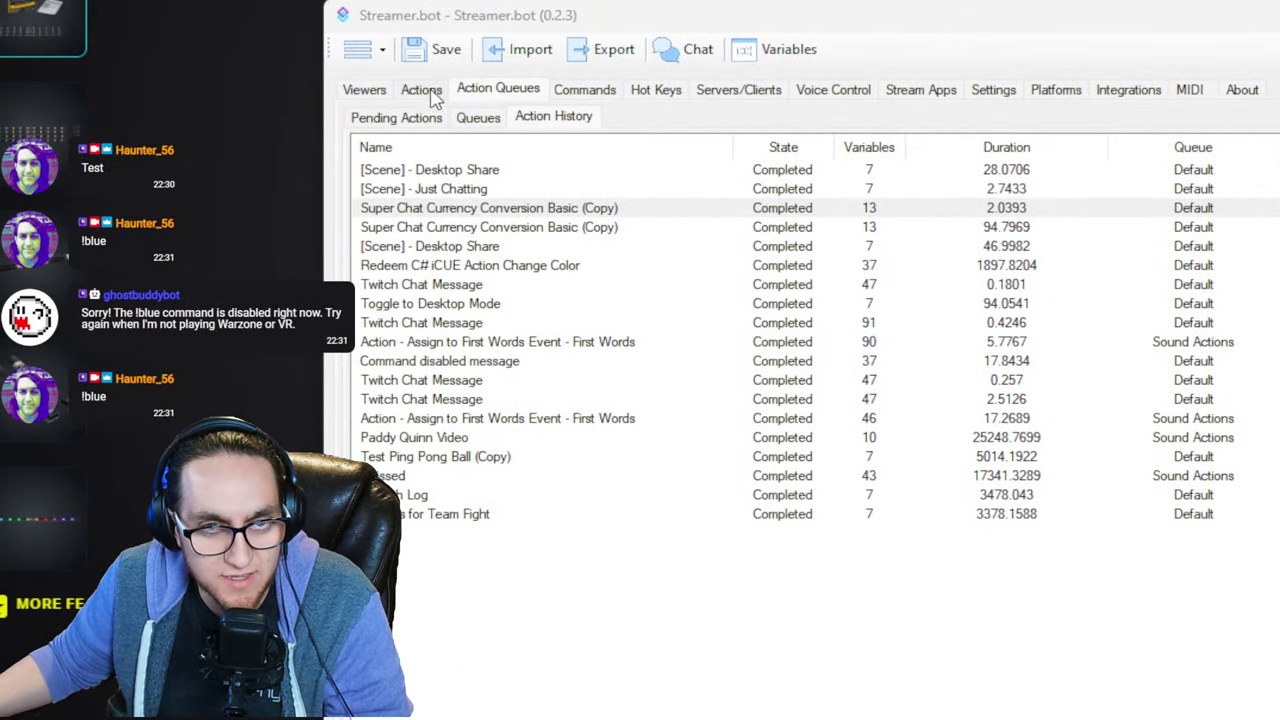
pyautogui.click(274, 167)
pyautogui.click(537, 332)
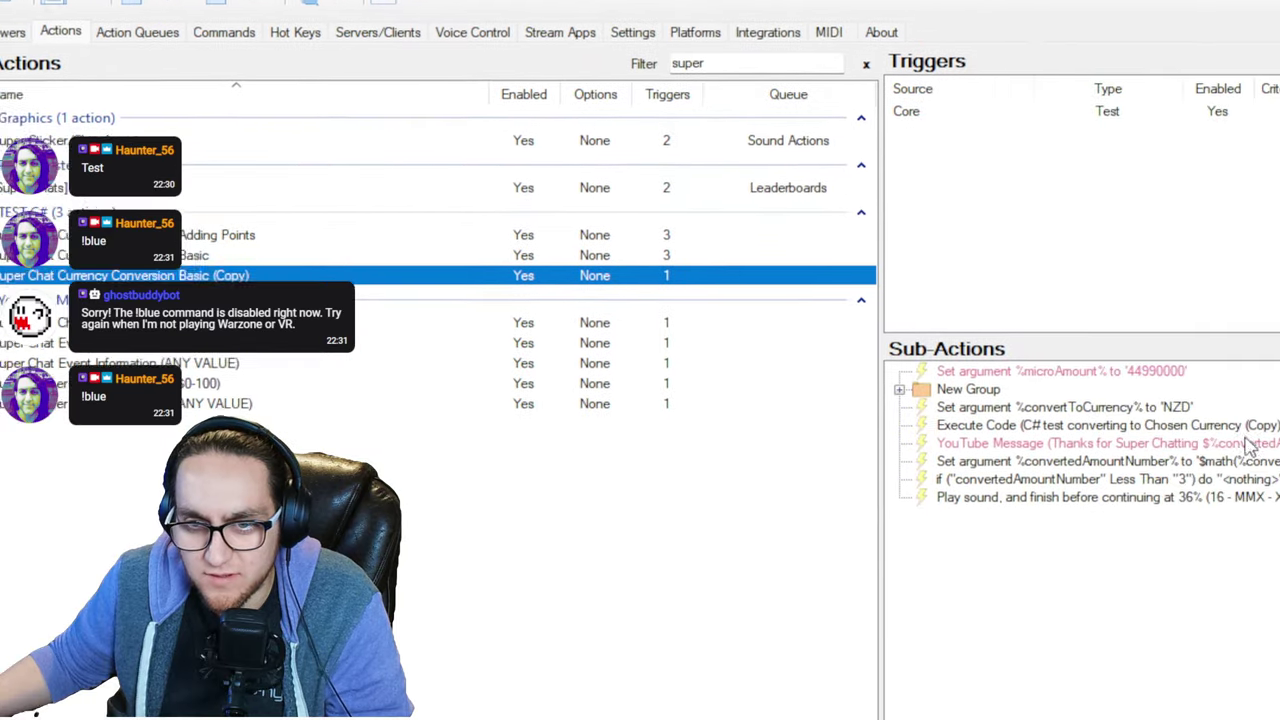
pyautogui.click(620, 364)
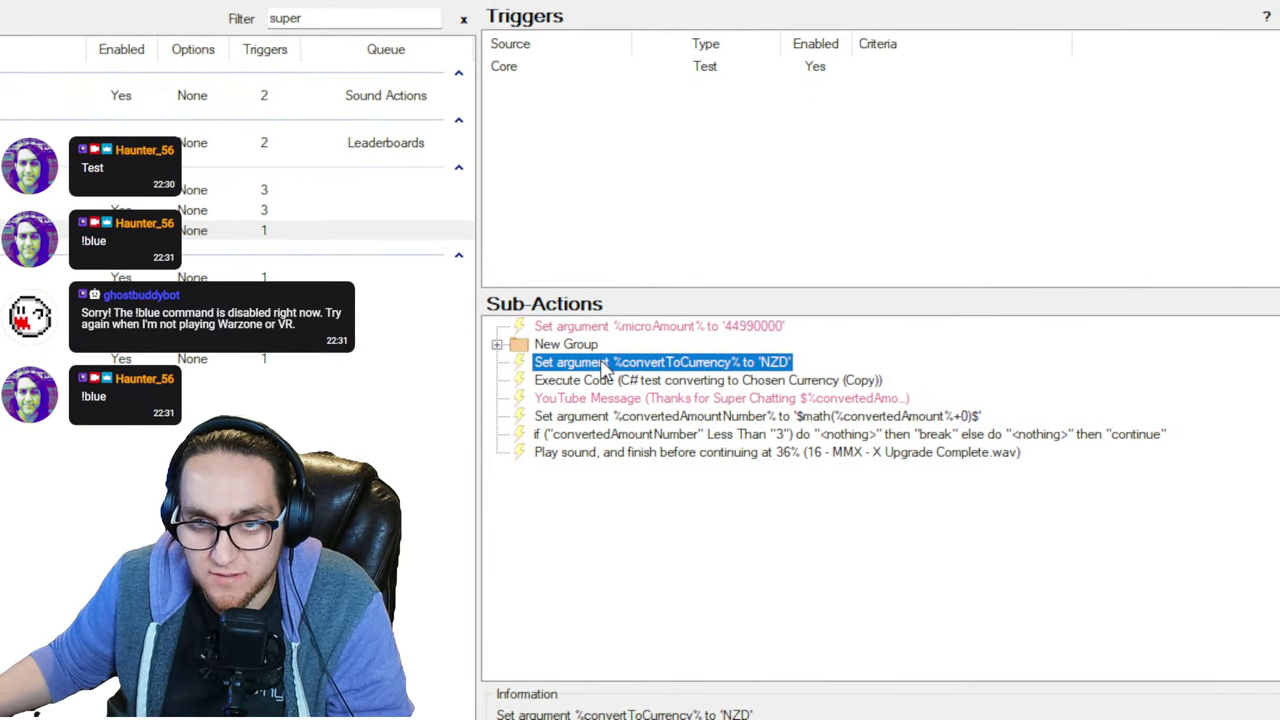
pyautogui.doubleClick(718, 70)
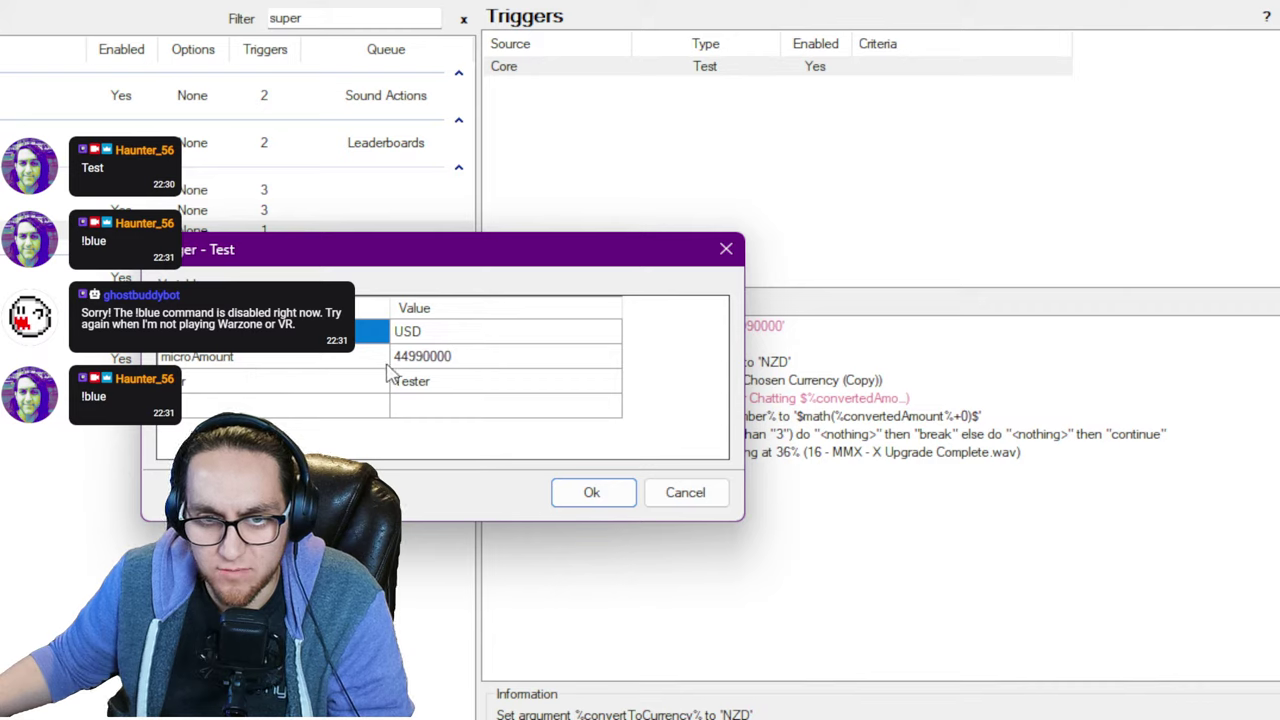
pyautogui.click(450, 362)
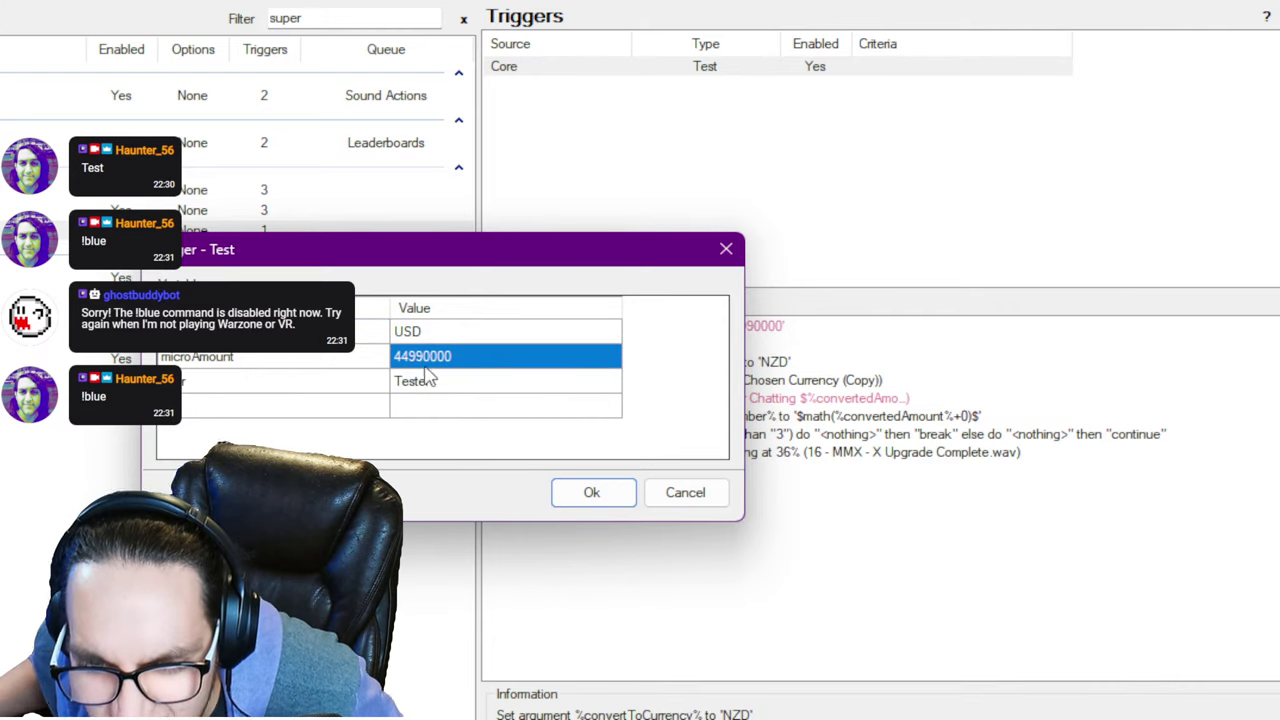
pyautogui.click(445, 358)
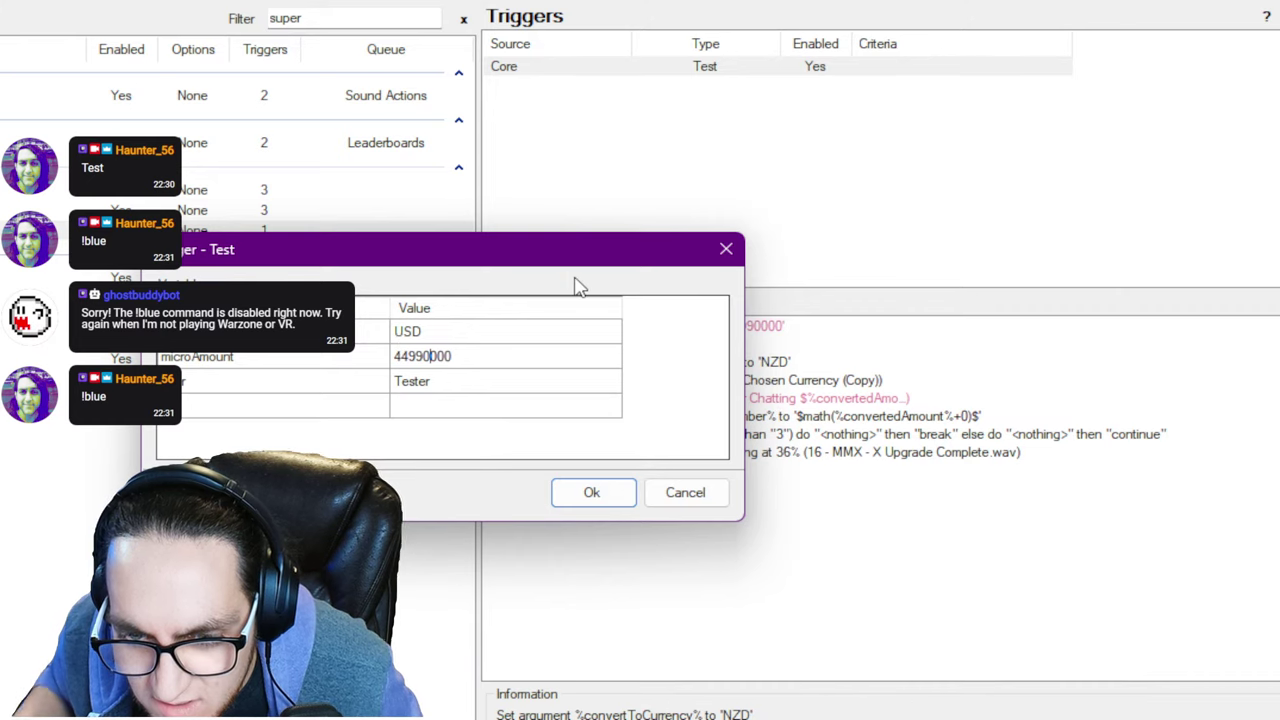
pyautogui.click(686, 492)
# Step: Add a YouTube Super Chat trigger that fires on any value to the copied conversion action
pyautogui.rightClick(598, 104)
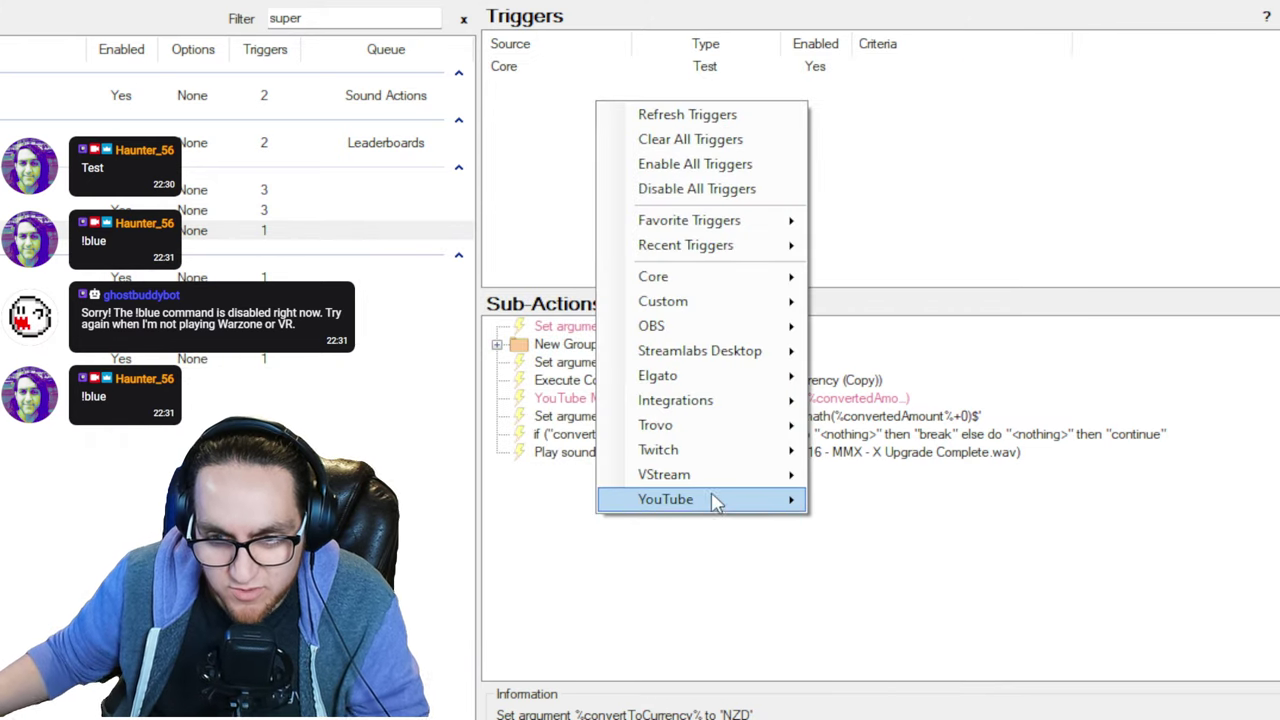
pyautogui.moveTo(714, 503)
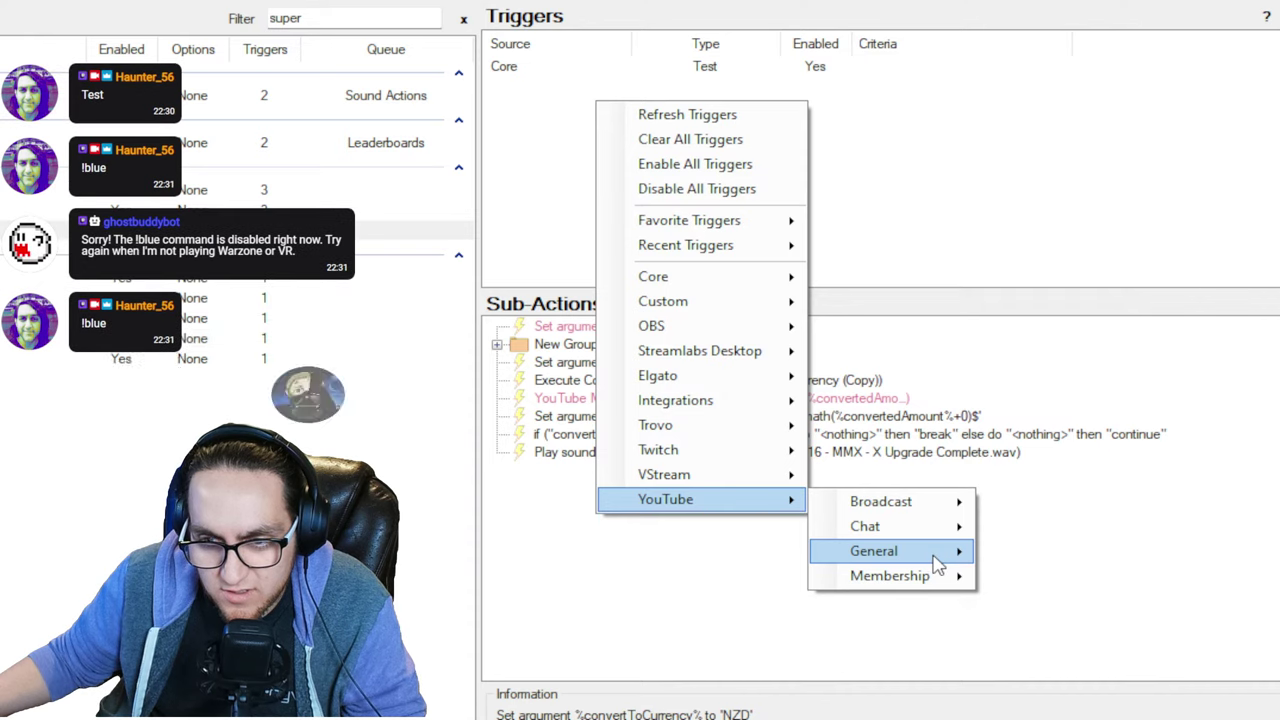
pyautogui.moveTo(928, 536)
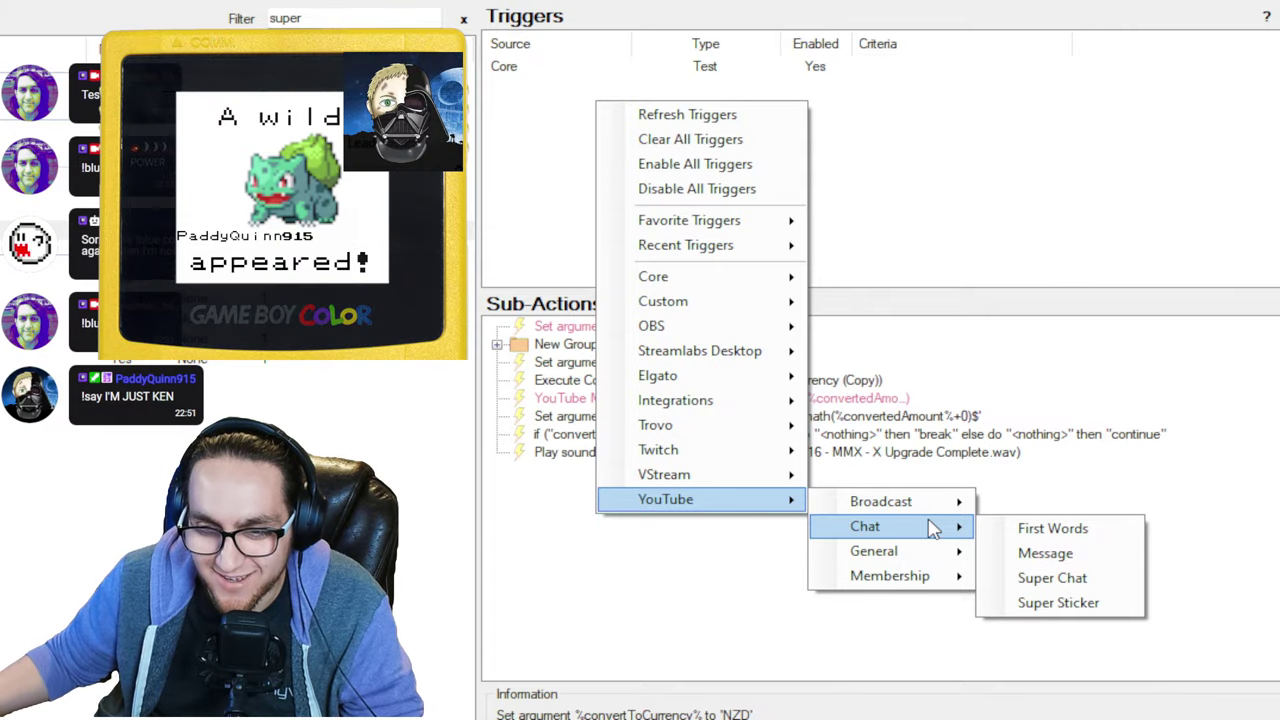
pyautogui.click(1050, 578)
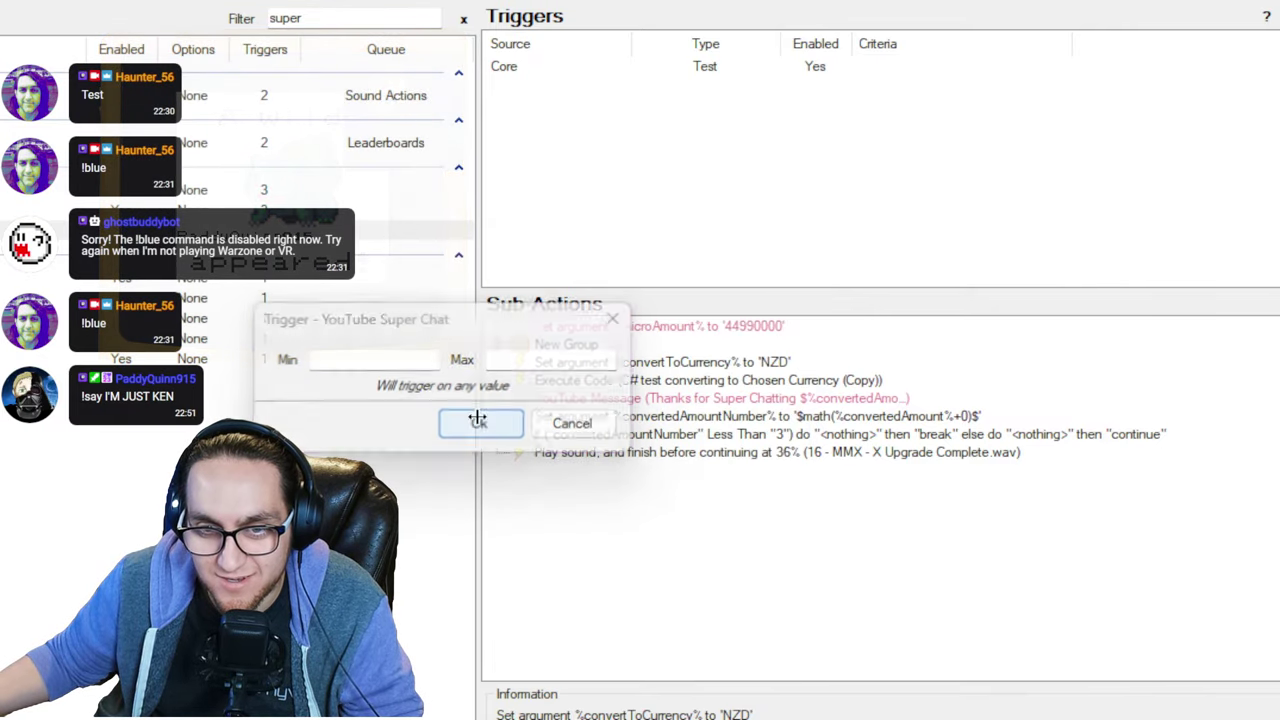
pyautogui.click(480, 422)
# Step: Test the Super Chat trigger and examine its run's variables in the action history, including microAmount
pyautogui.rightClick(722, 90)
pyautogui.click(760, 125)
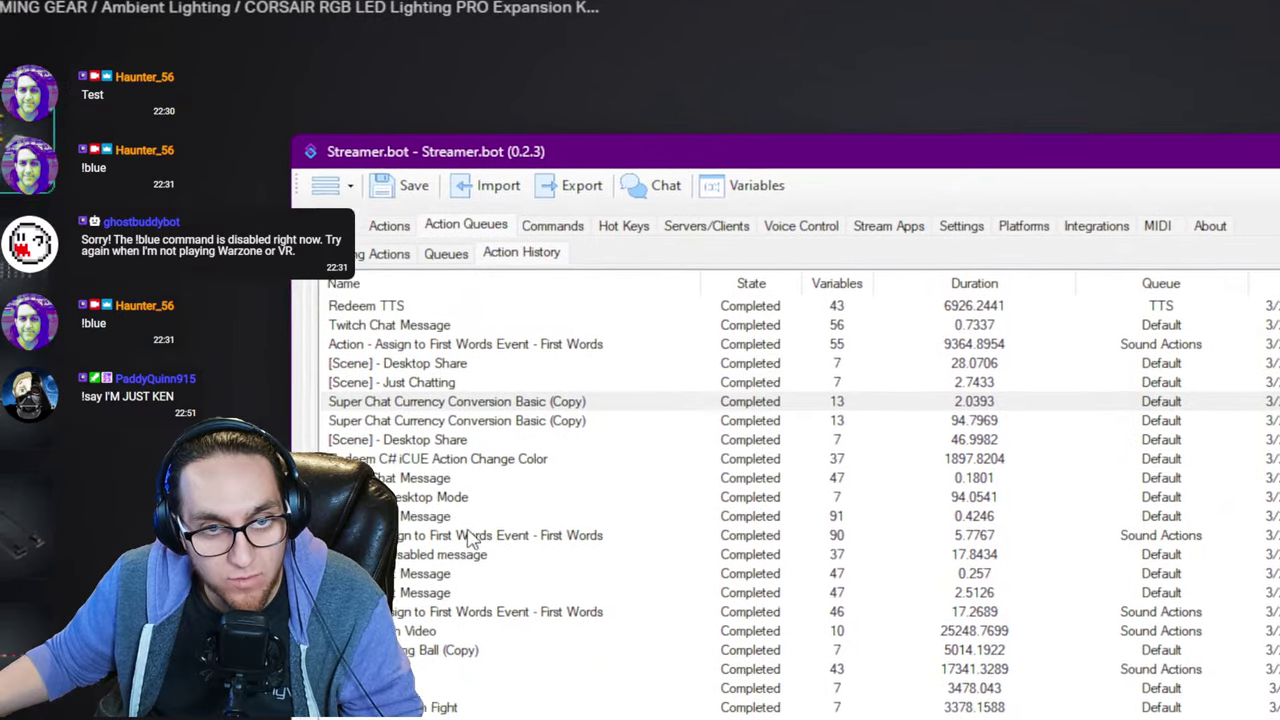
pyautogui.doubleClick(499, 307)
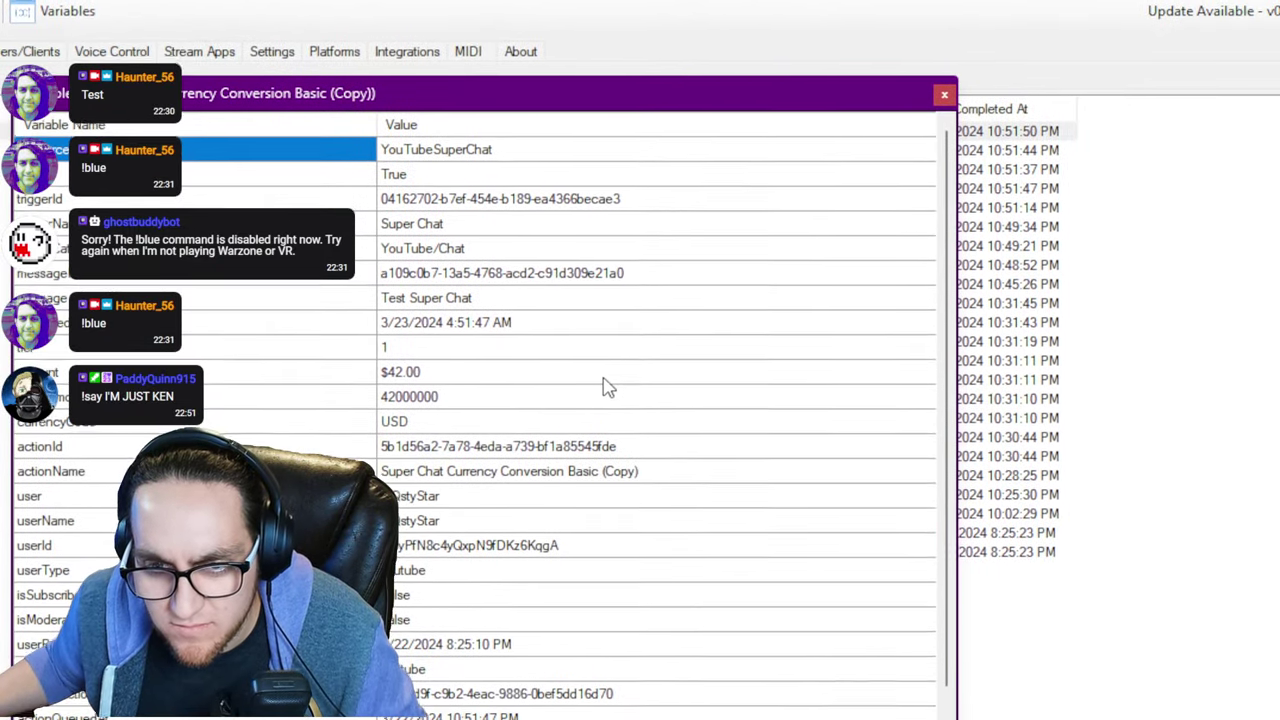
pyautogui.click(605, 394)
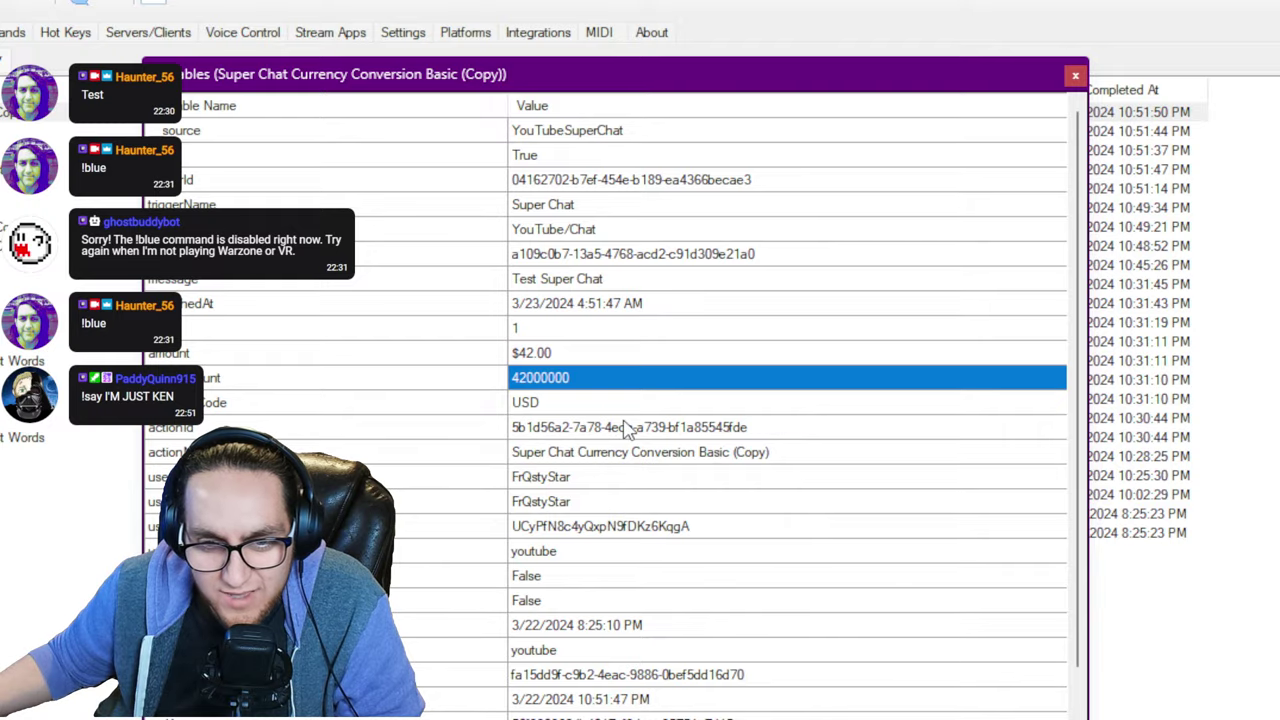
pyautogui.click(1075, 75)
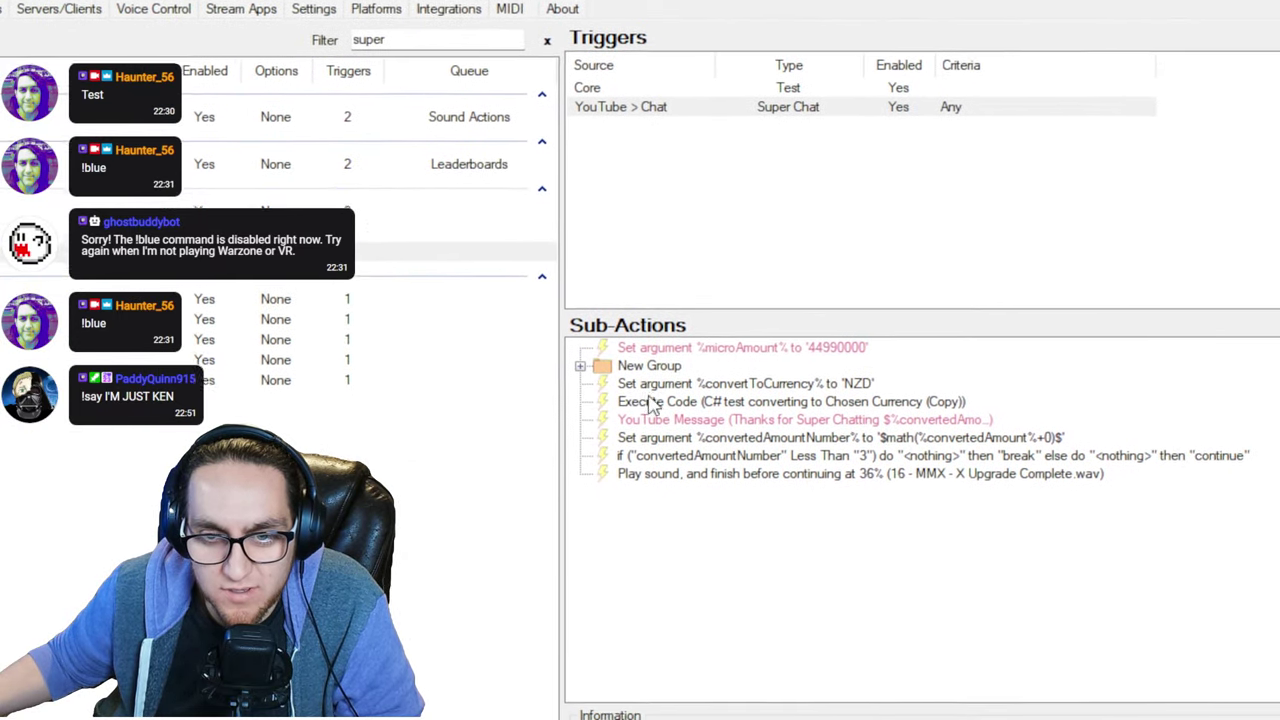
# Step: Copy the user ID of the YouTube broadcaster account from the viewer list's user information
pyautogui.doubleClick(650, 403)
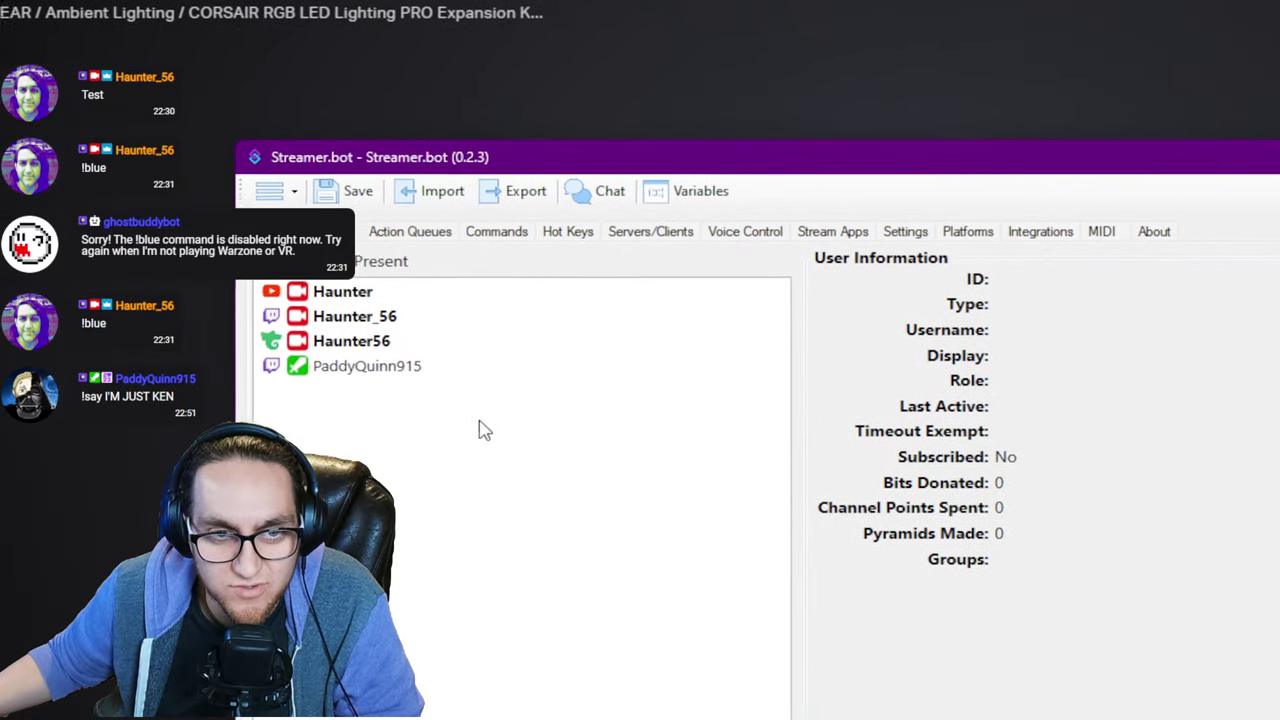
pyautogui.click(355, 291)
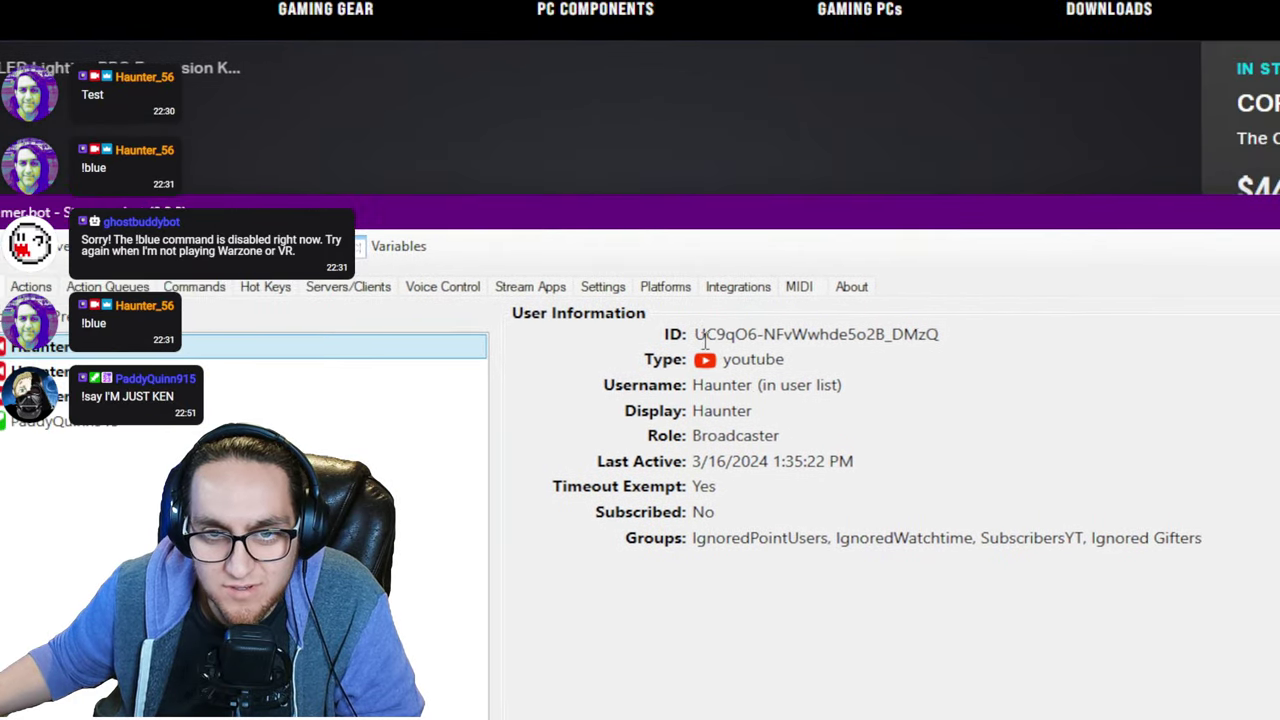
pyautogui.moveTo(697, 335); pyautogui.dragTo(940, 336)
pyautogui.rightClick(852, 334)
pyautogui.click(640, 378)
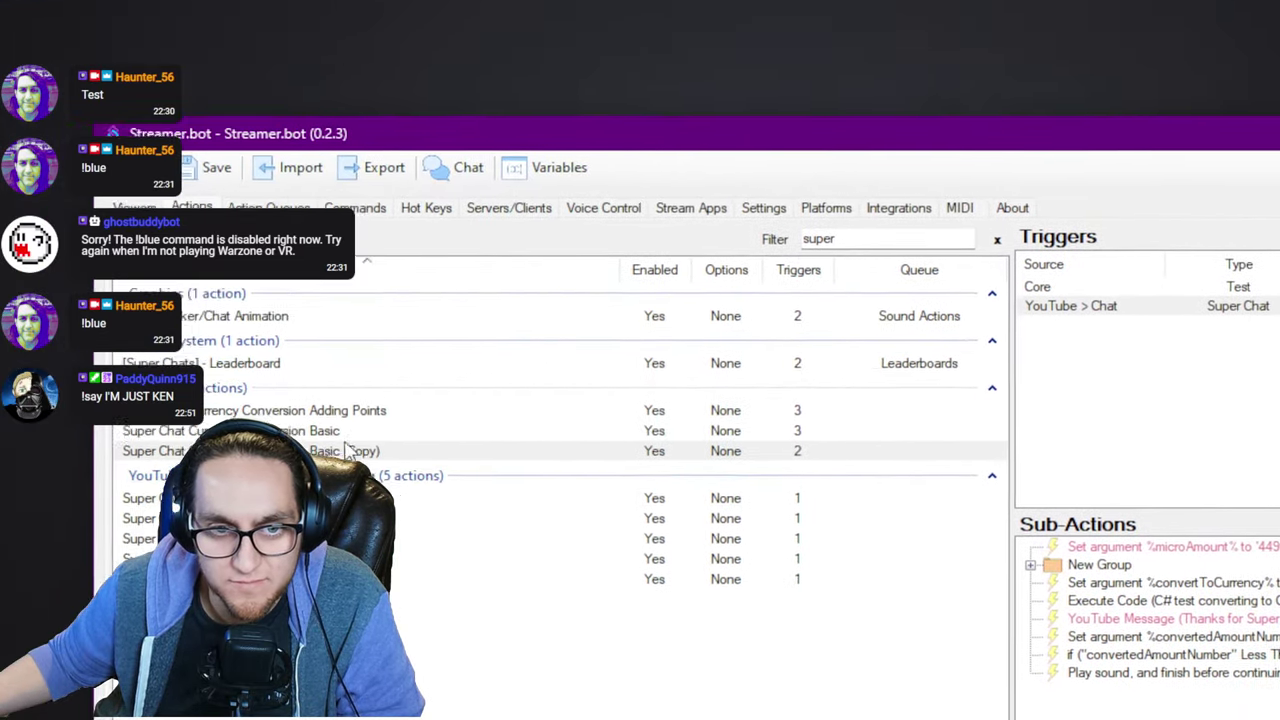
# Step: Add a userId variable holding the copied YouTube user ID to the Test trigger of the copied Super Chat conversion action
pyautogui.click(340, 476)
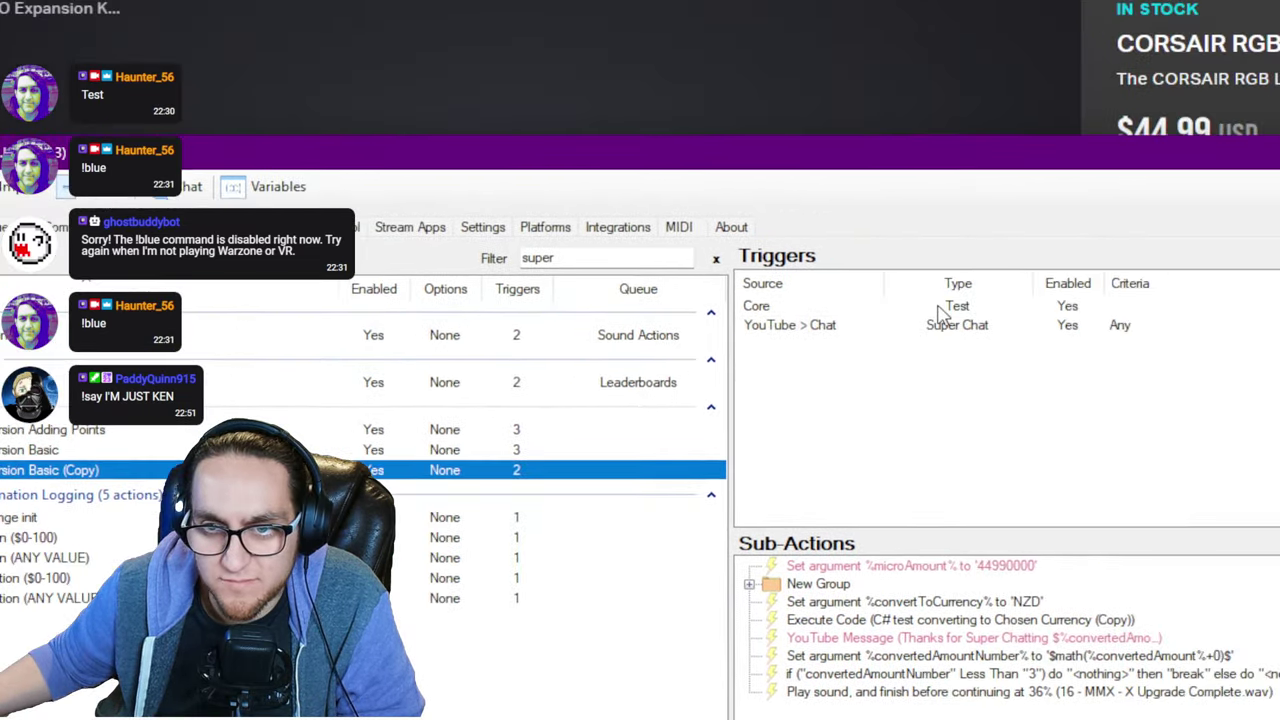
pyautogui.doubleClick(940, 308)
pyautogui.click(557, 469)
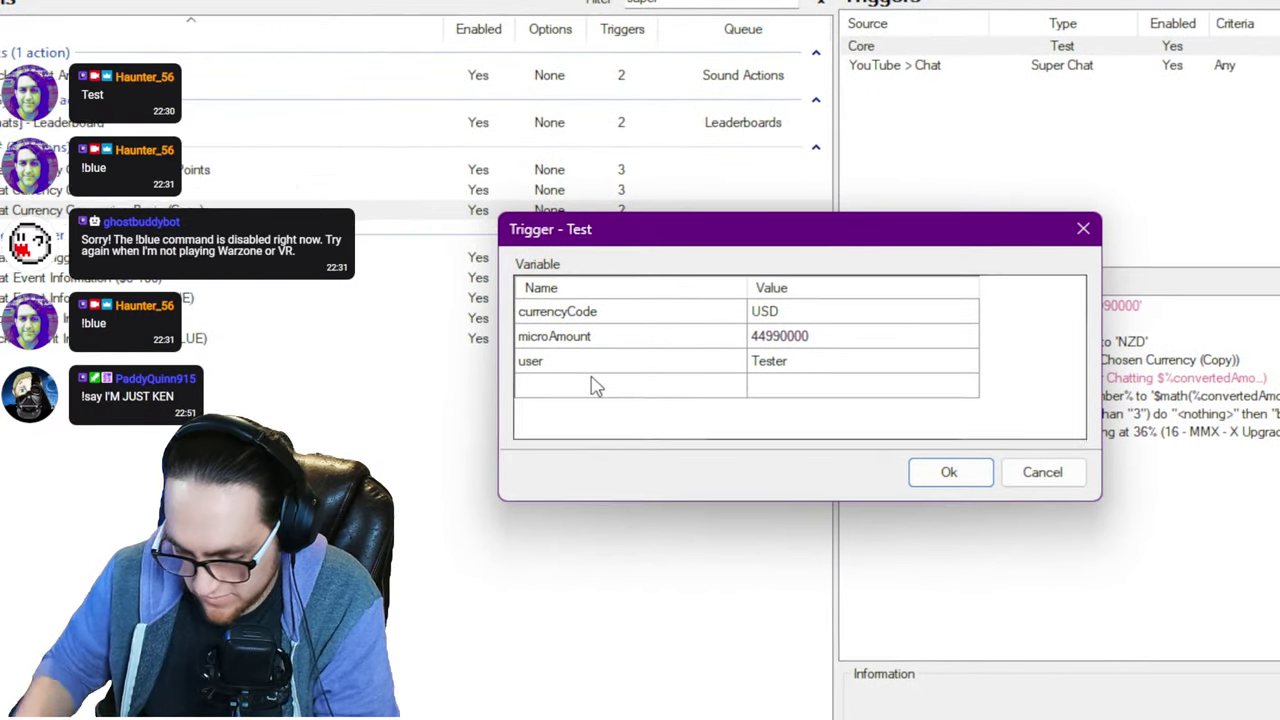
pyautogui.write('userId')
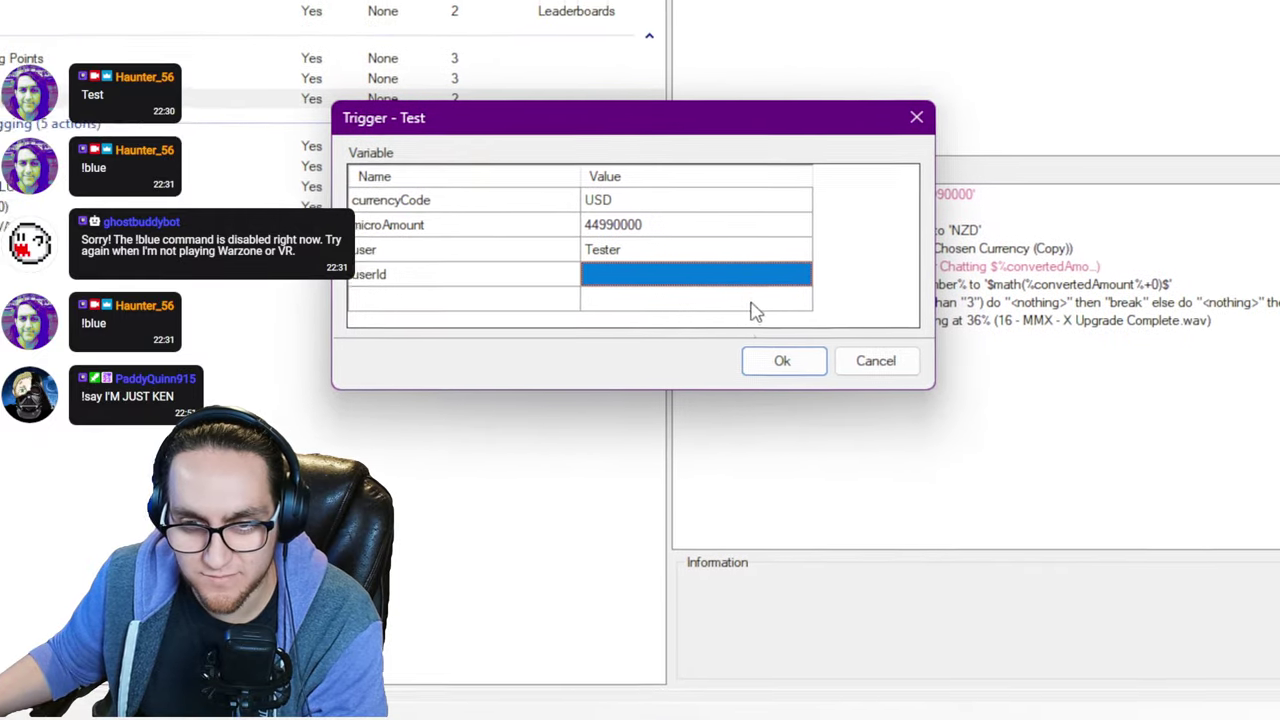
pyautogui.hotkey('ctrl', 'v')
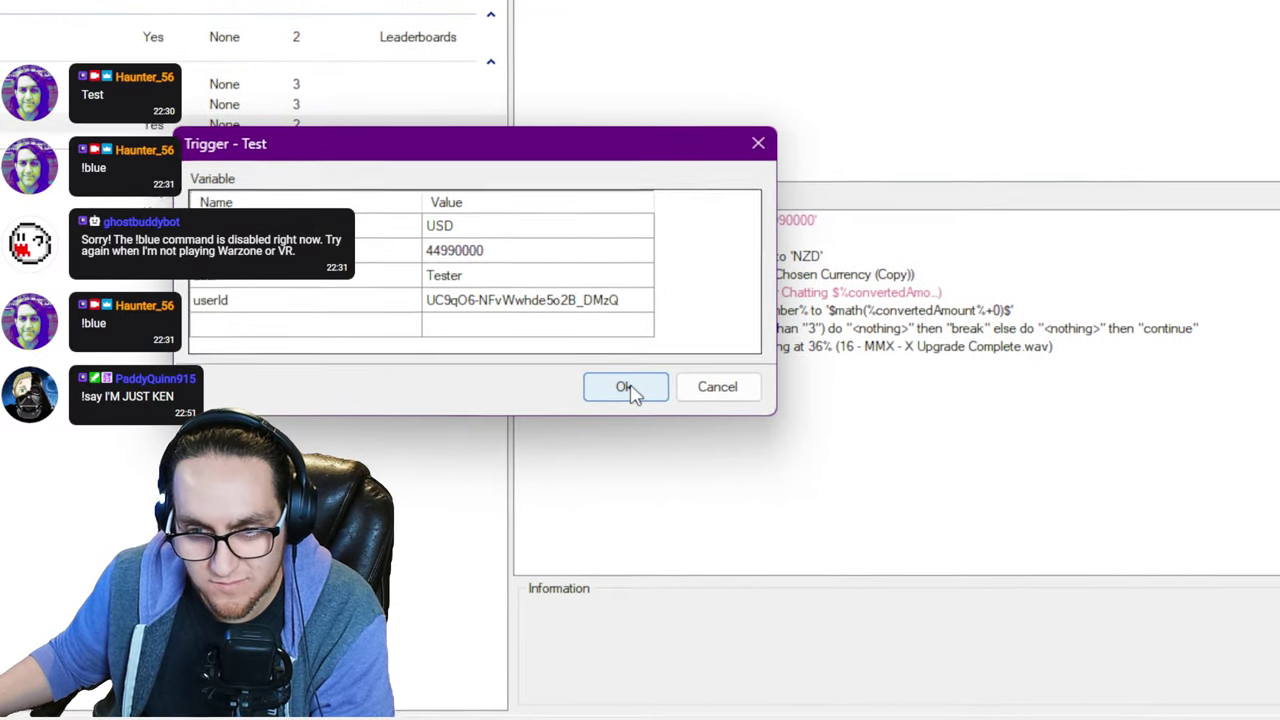
pyautogui.click(625, 387)
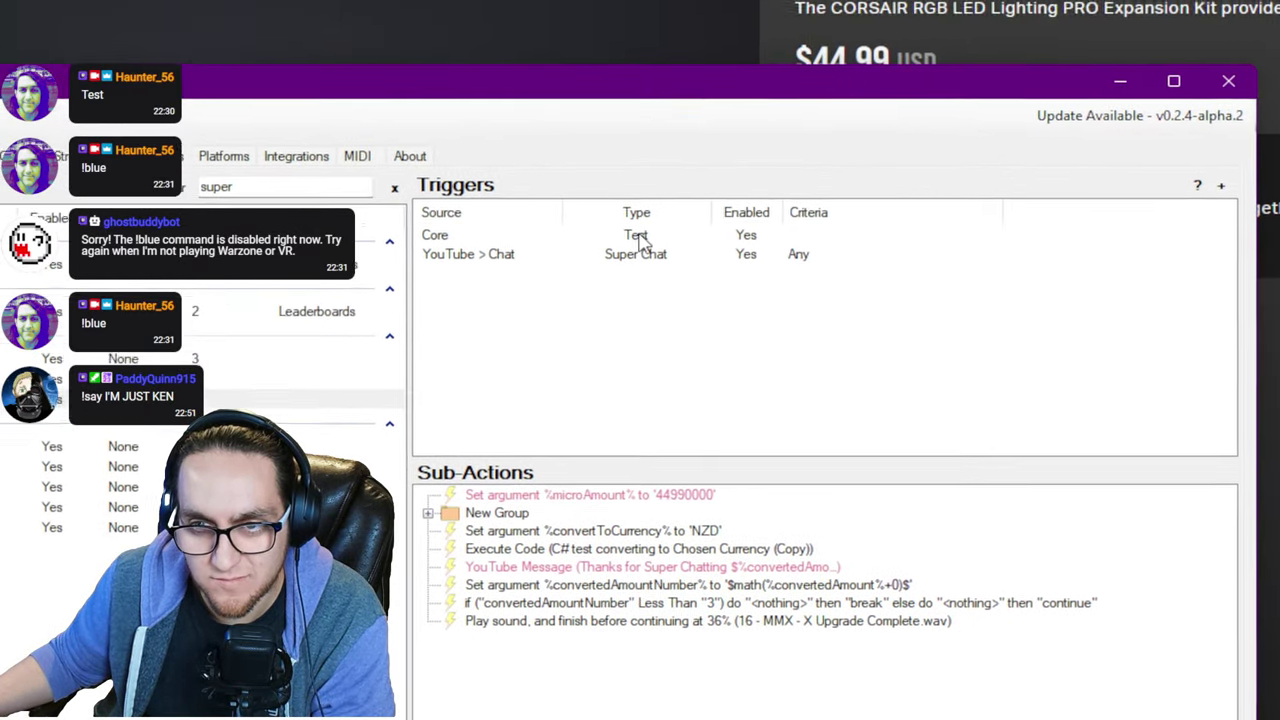
# Step: Run the Test trigger and examine the run's variables in the action history, including convertedAmount and convertToCurrency
pyautogui.rightClick(605, 307)
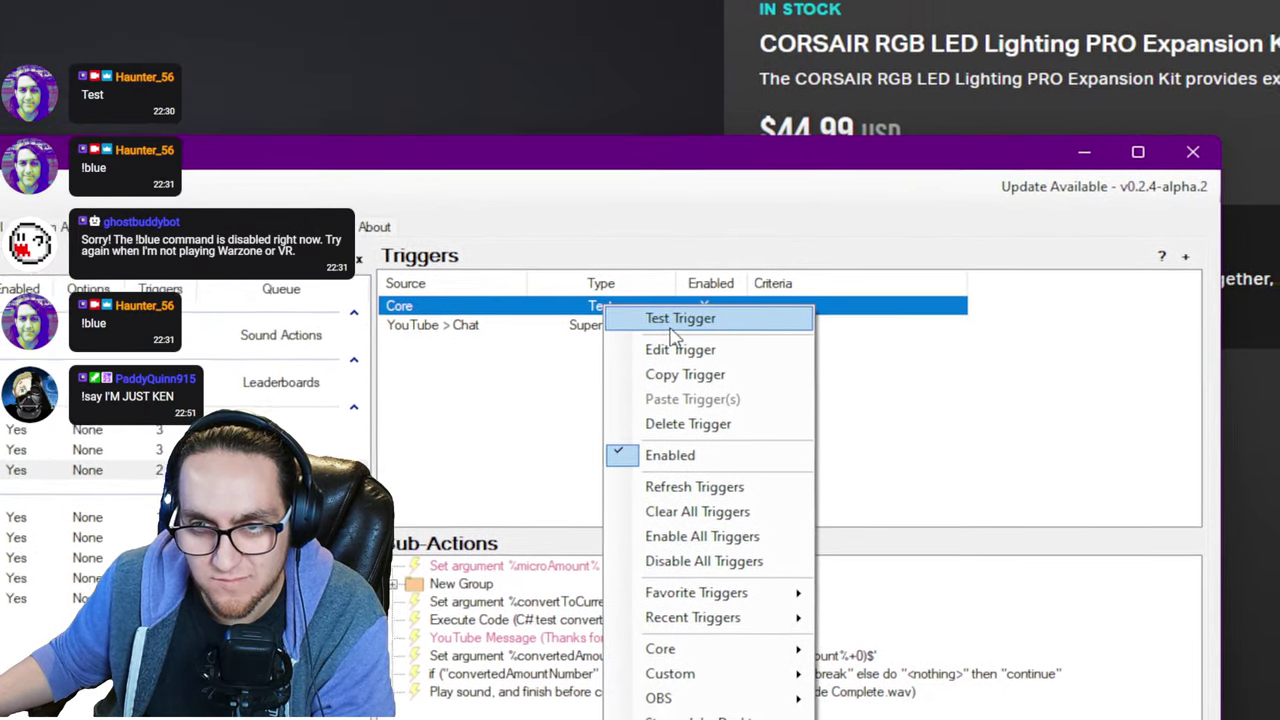
pyautogui.click(680, 318)
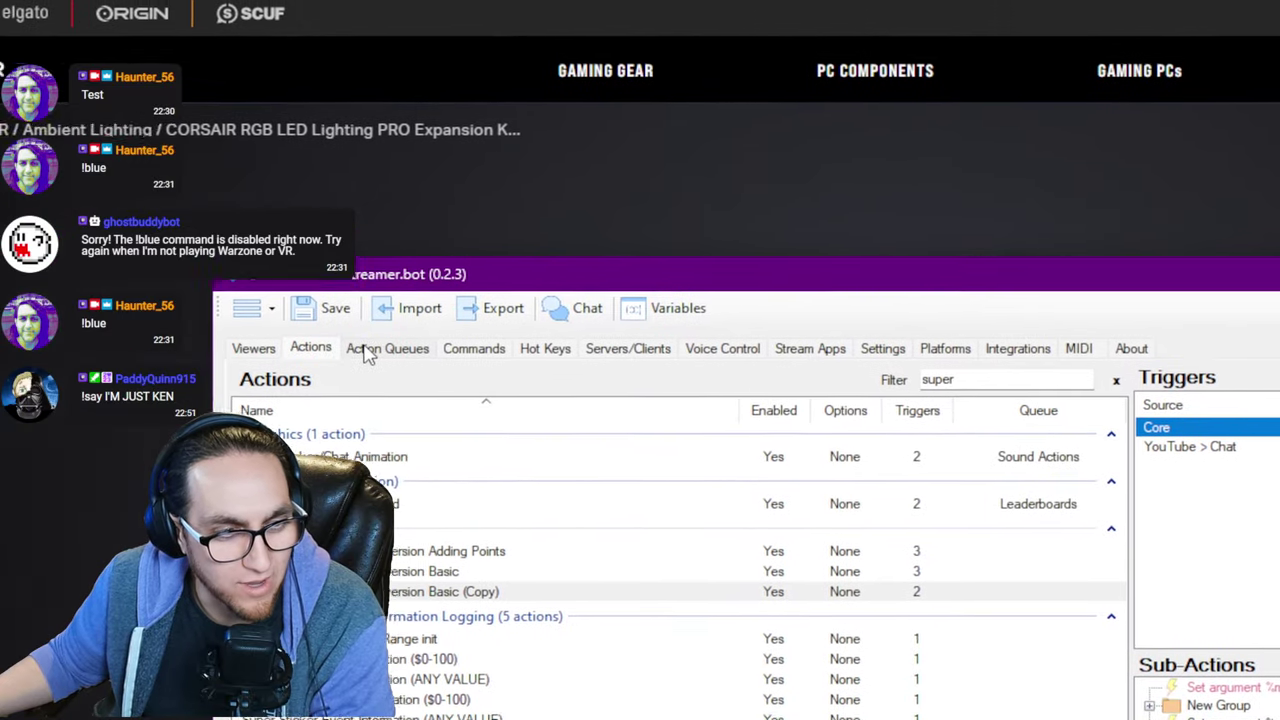
pyautogui.click(368, 352)
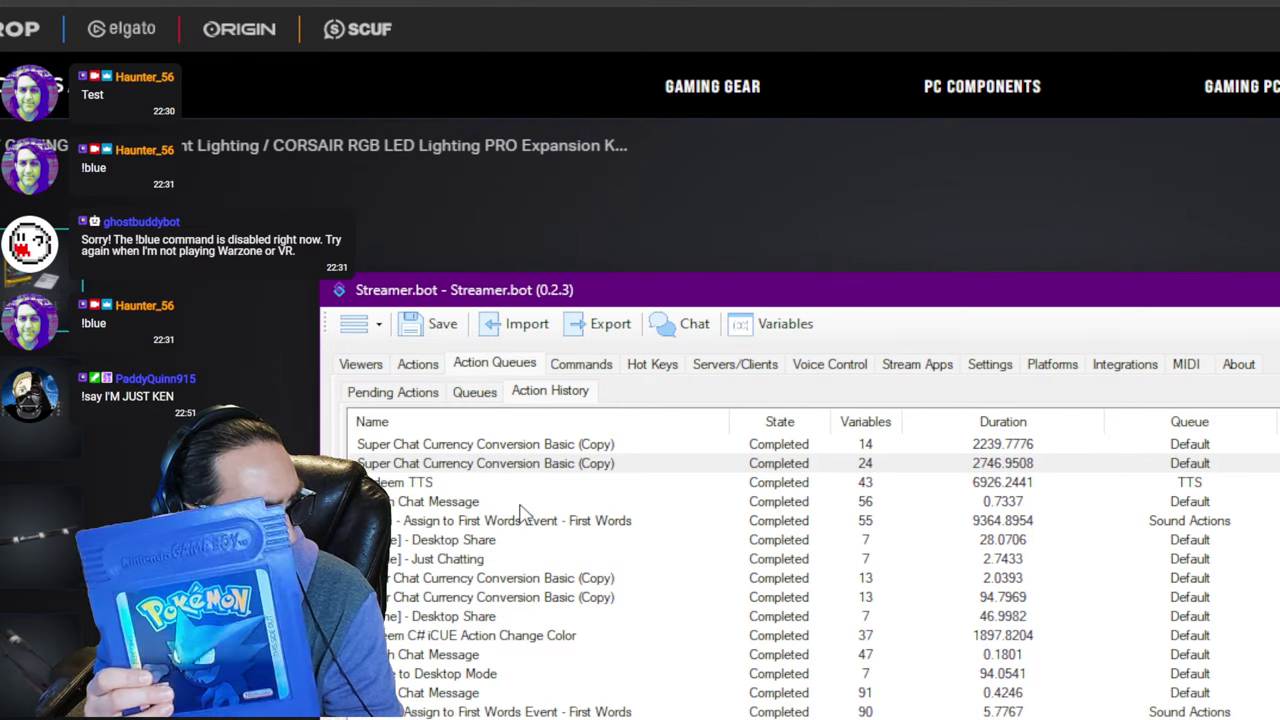
pyautogui.doubleClick(560, 446)
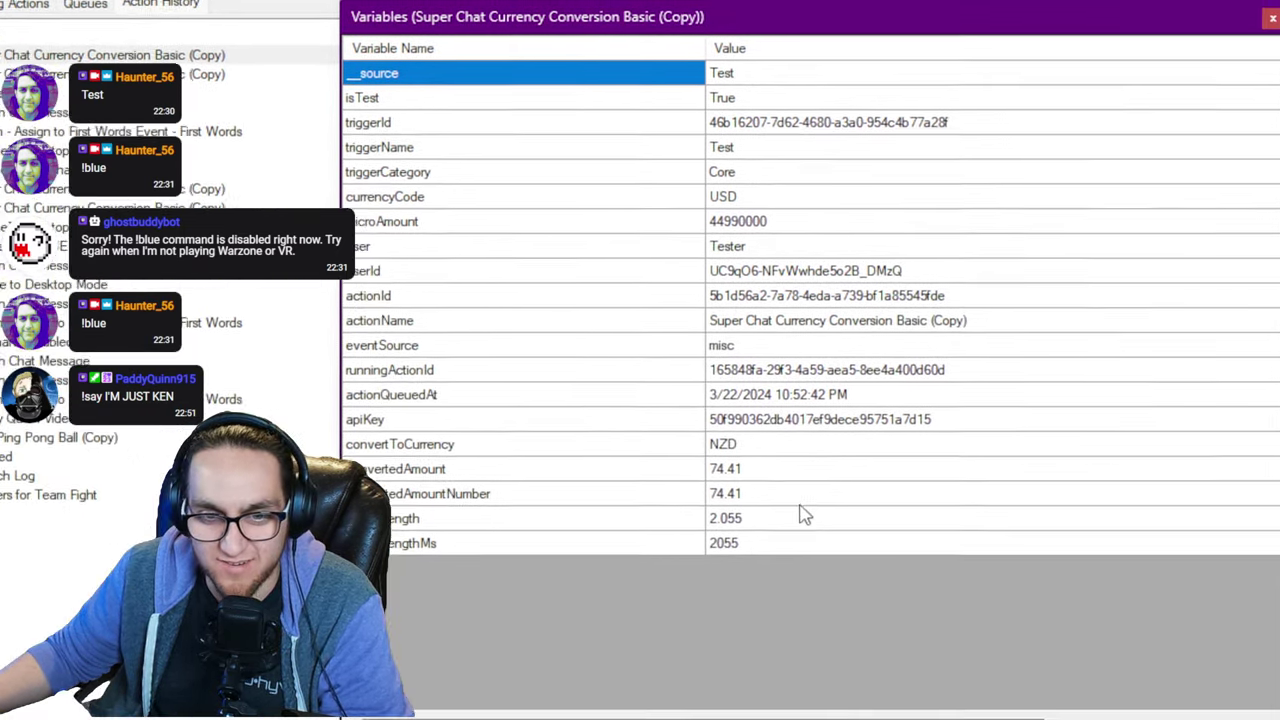
pyautogui.click(985, 660)
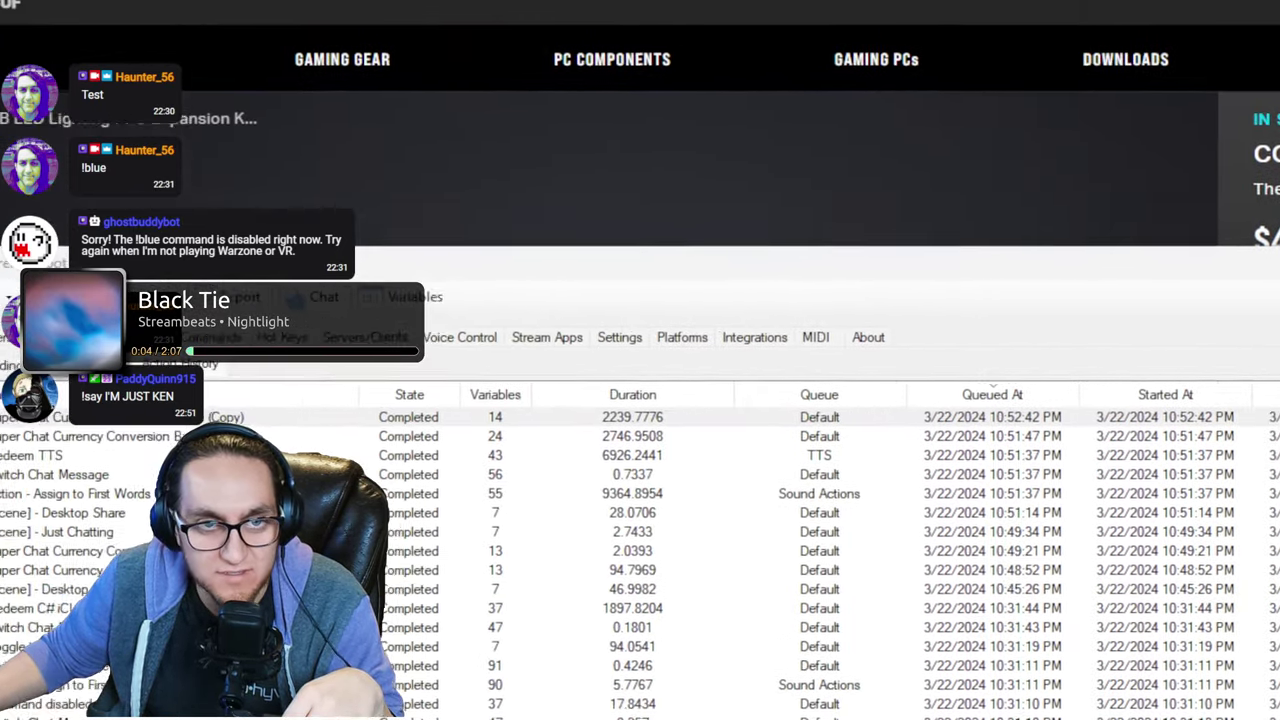
pyautogui.press('Escape')
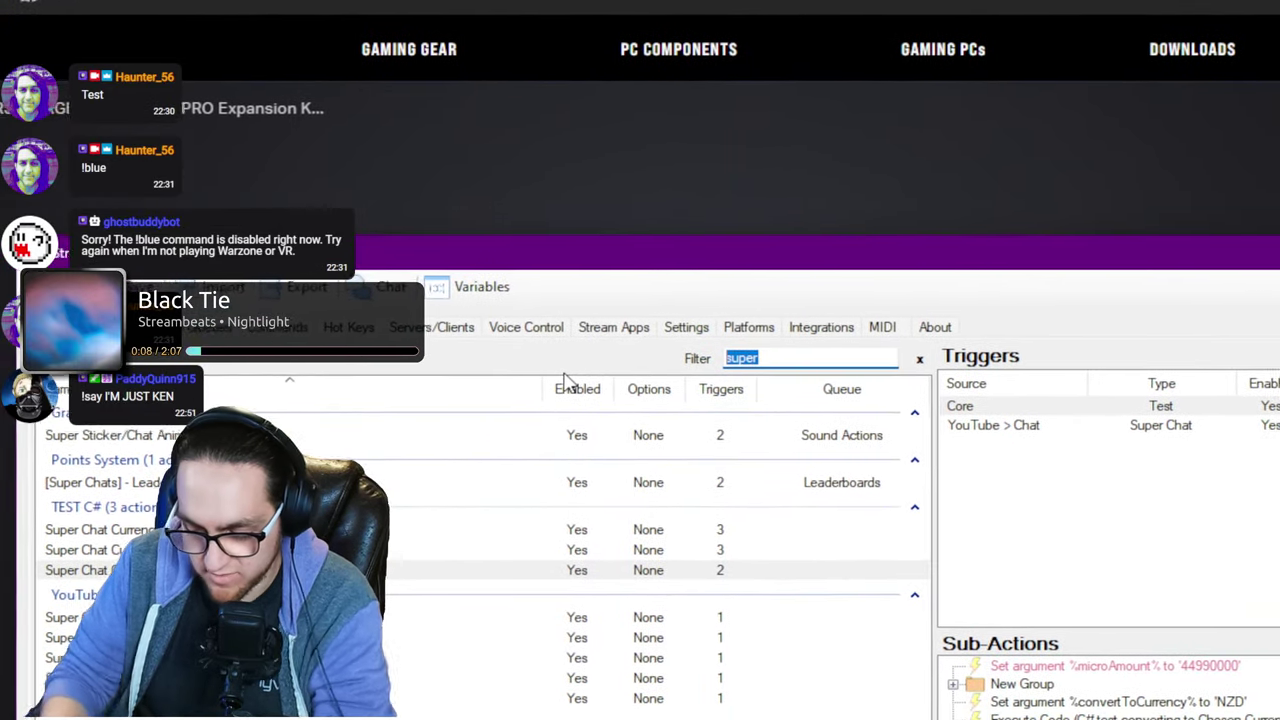
# Step: Filter the actions by "pc" and copy the PCPartPicker link from the PC command's message argument, leaving the argument unchanged
pyautogui.write('pc')
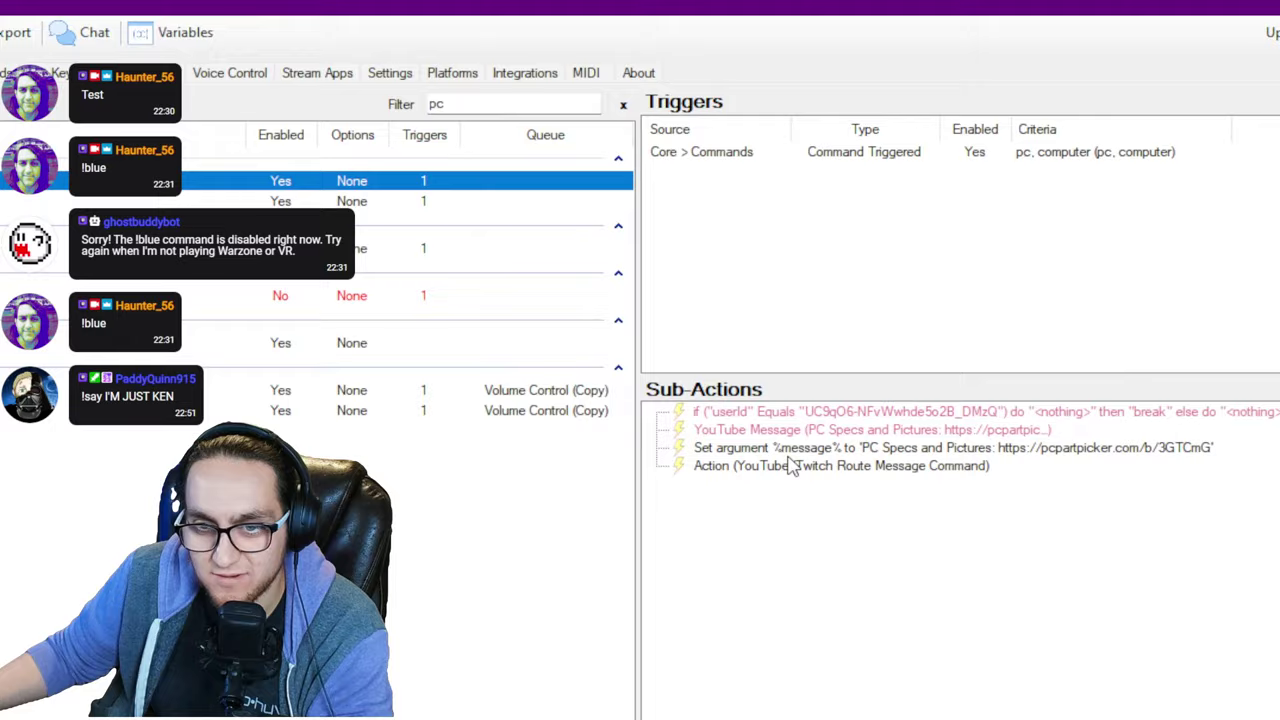
pyautogui.doubleClick(1100, 691)
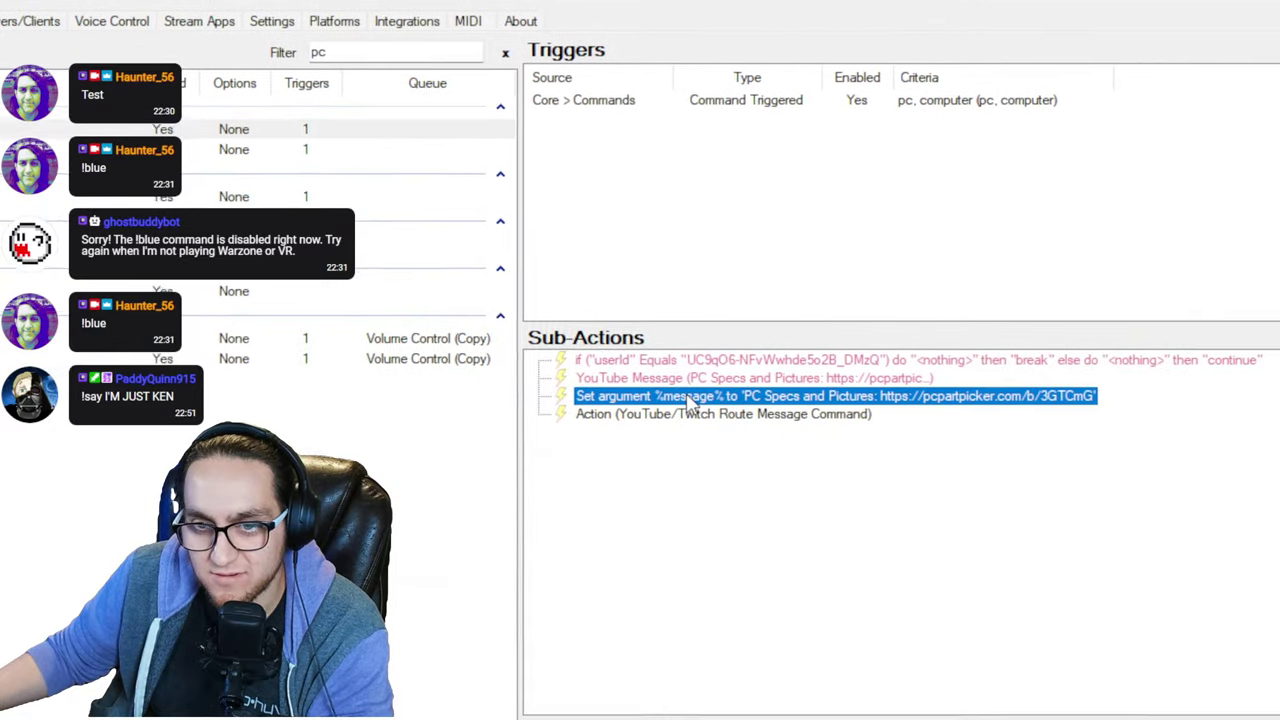
pyautogui.click(543, 378)
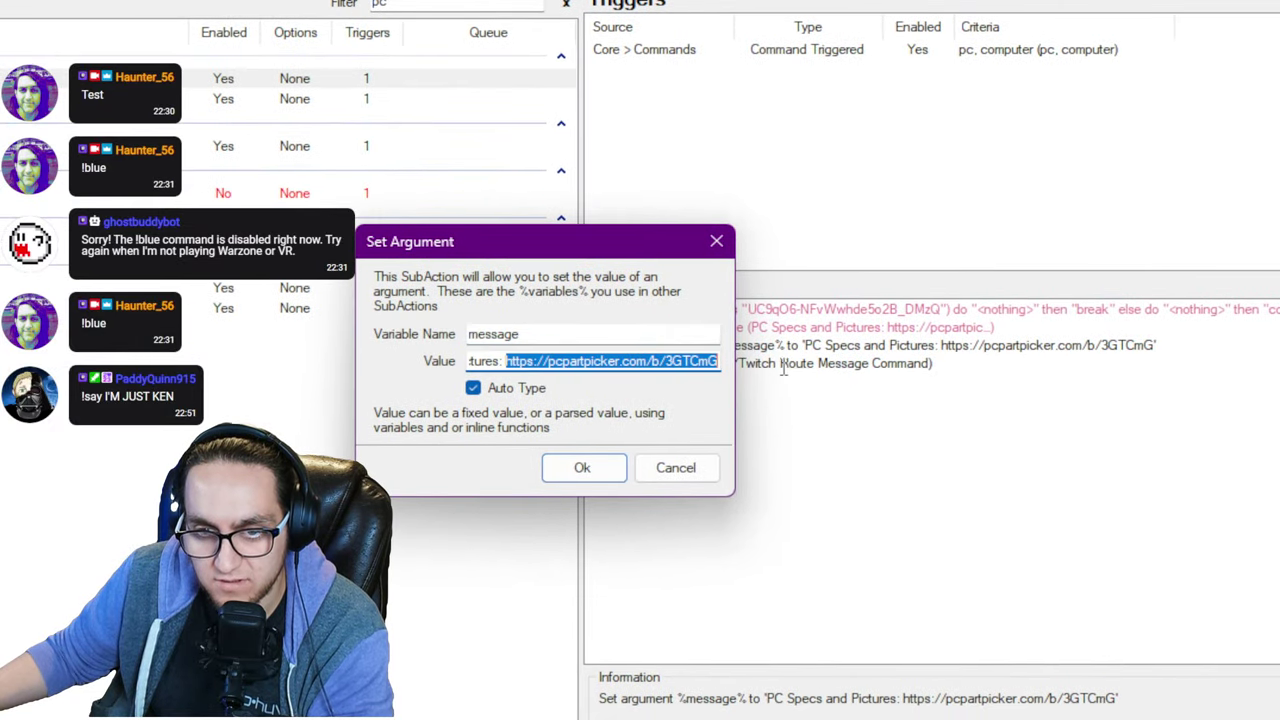
pyautogui.hotkey('ctrl', 'c')
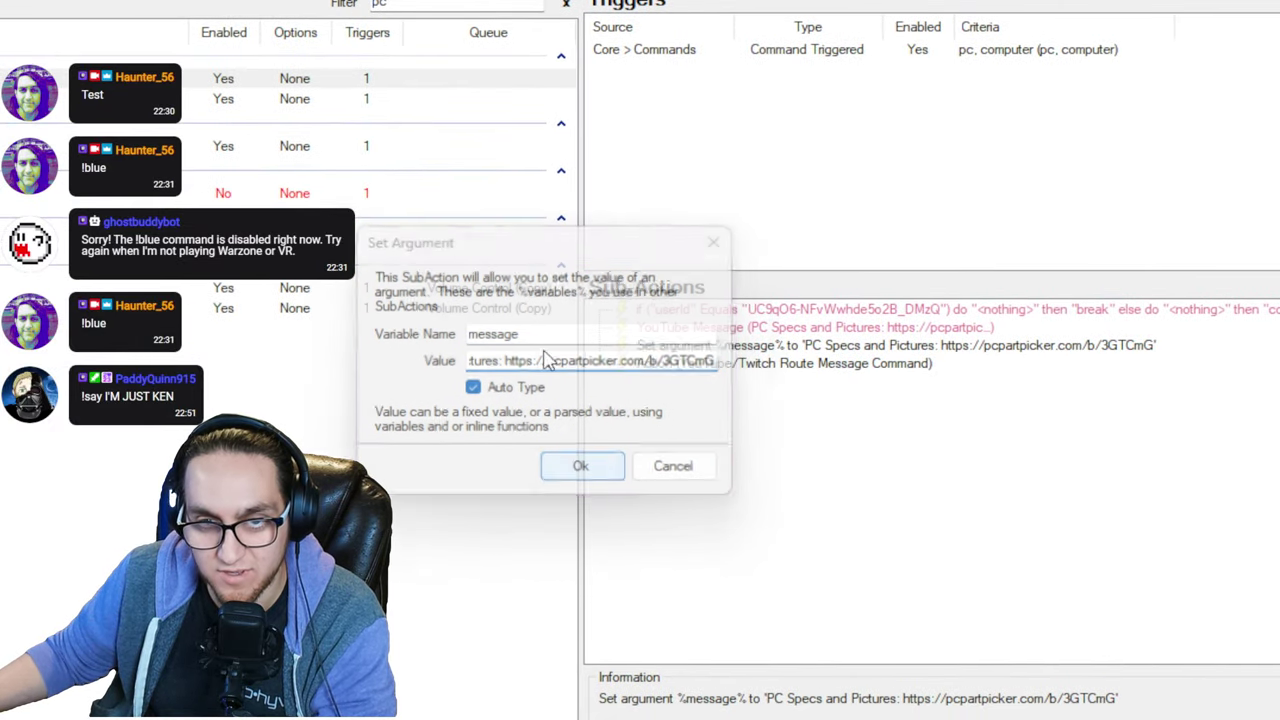
pyautogui.hotkey('ctrl', 'shift', 'n')
pyautogui.hotkey('ctrl', 'v')
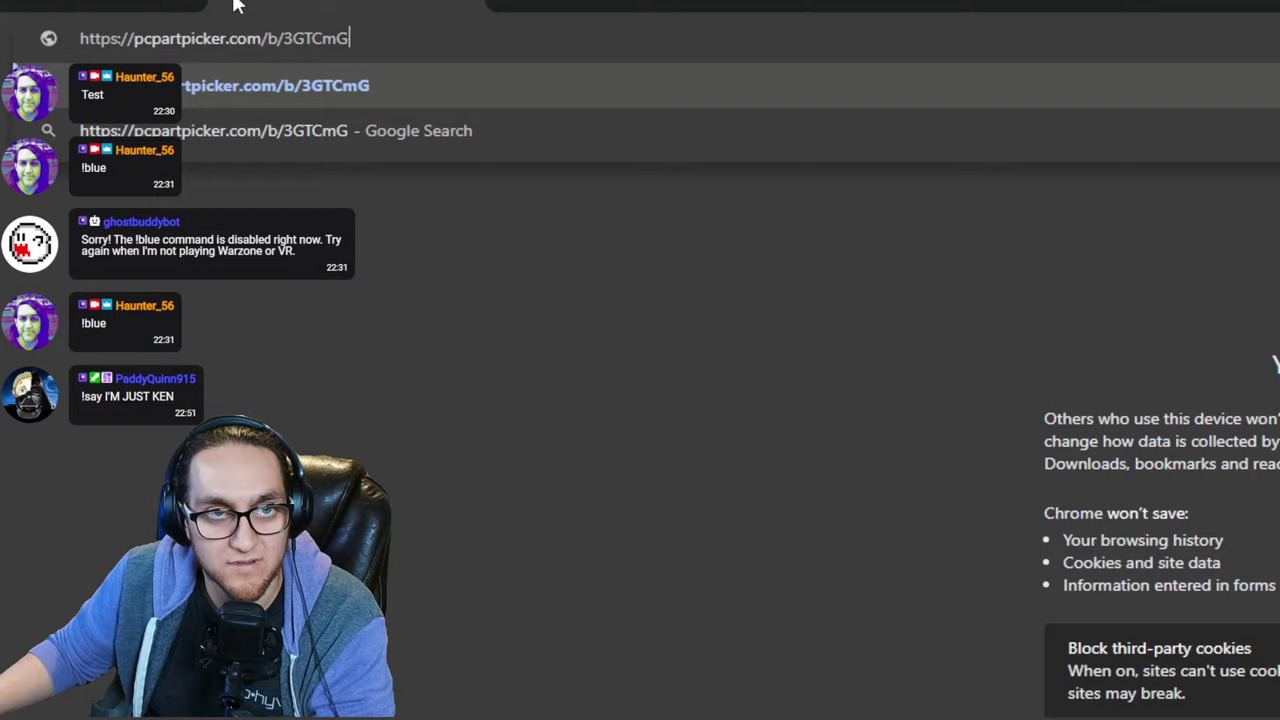
pyautogui.press('Return')
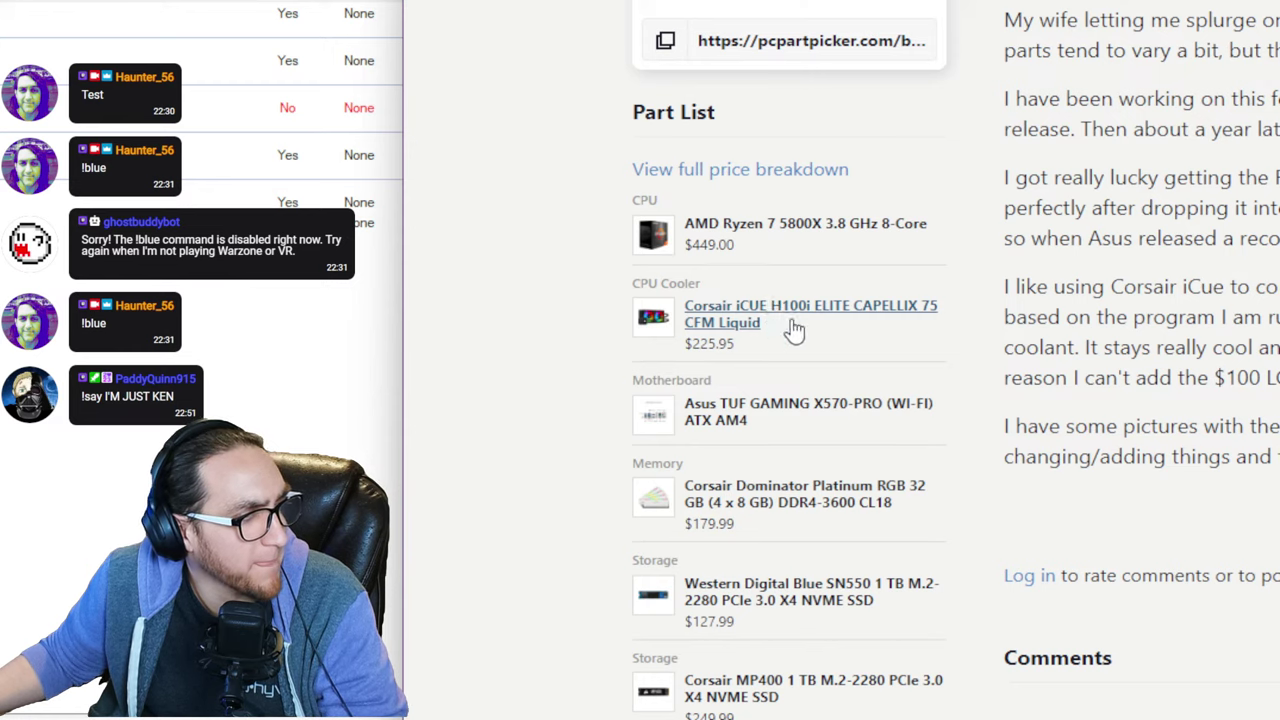
pyautogui.scroll(-1, 793, 330)
pyautogui.scroll(-1, 808, 355)
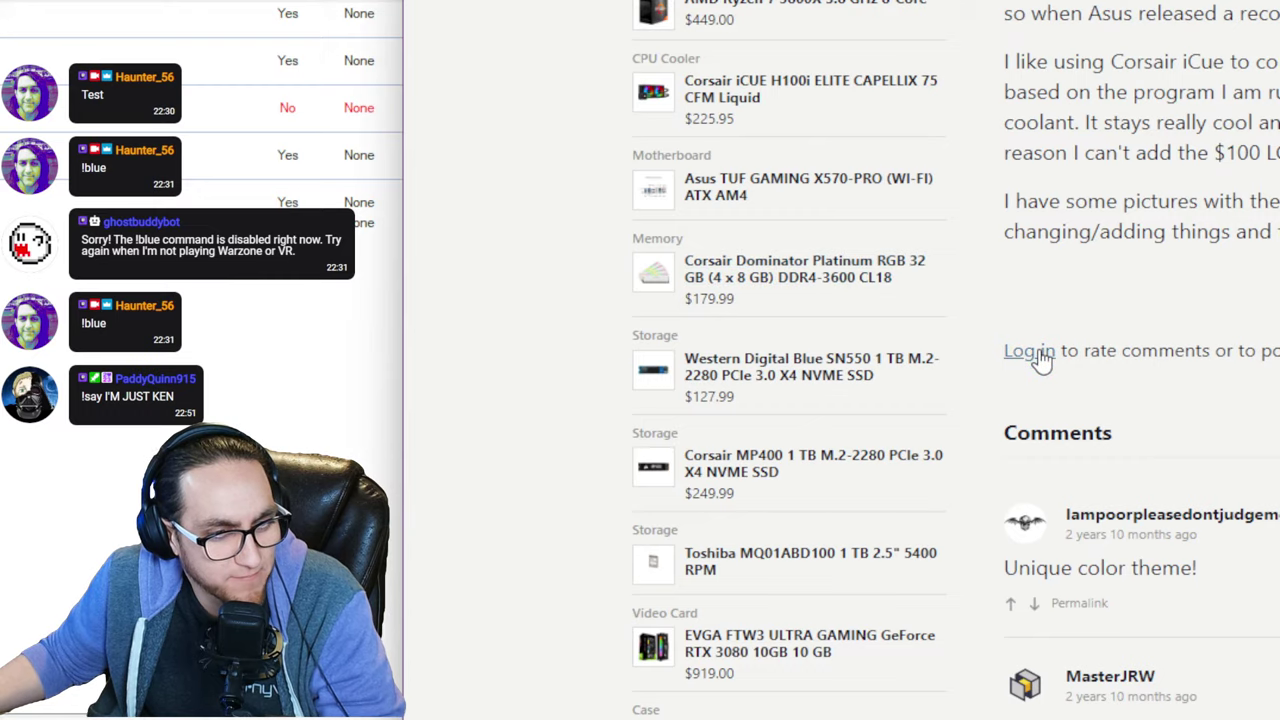
pyautogui.scroll(5, 1037, 351)
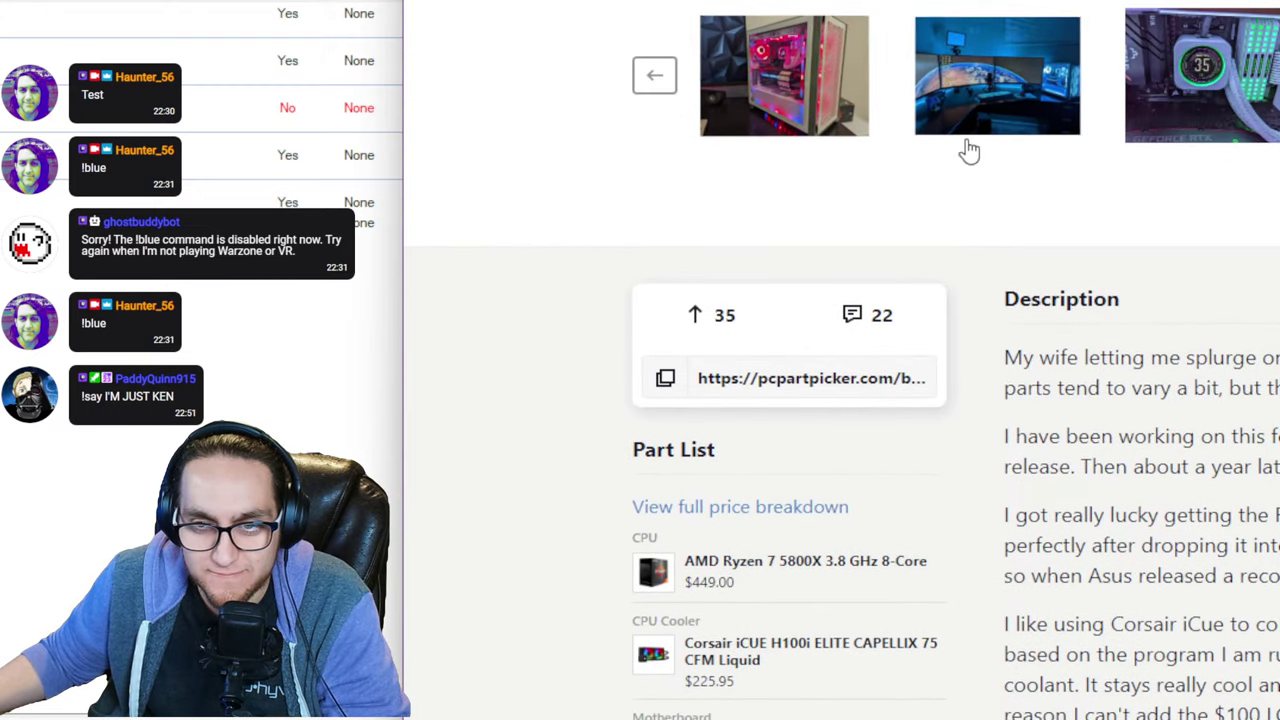
# Step: View the build's photos in the gallery from the first through the fourth, and minimize the chat window covering the page
pyautogui.click(851, 103)
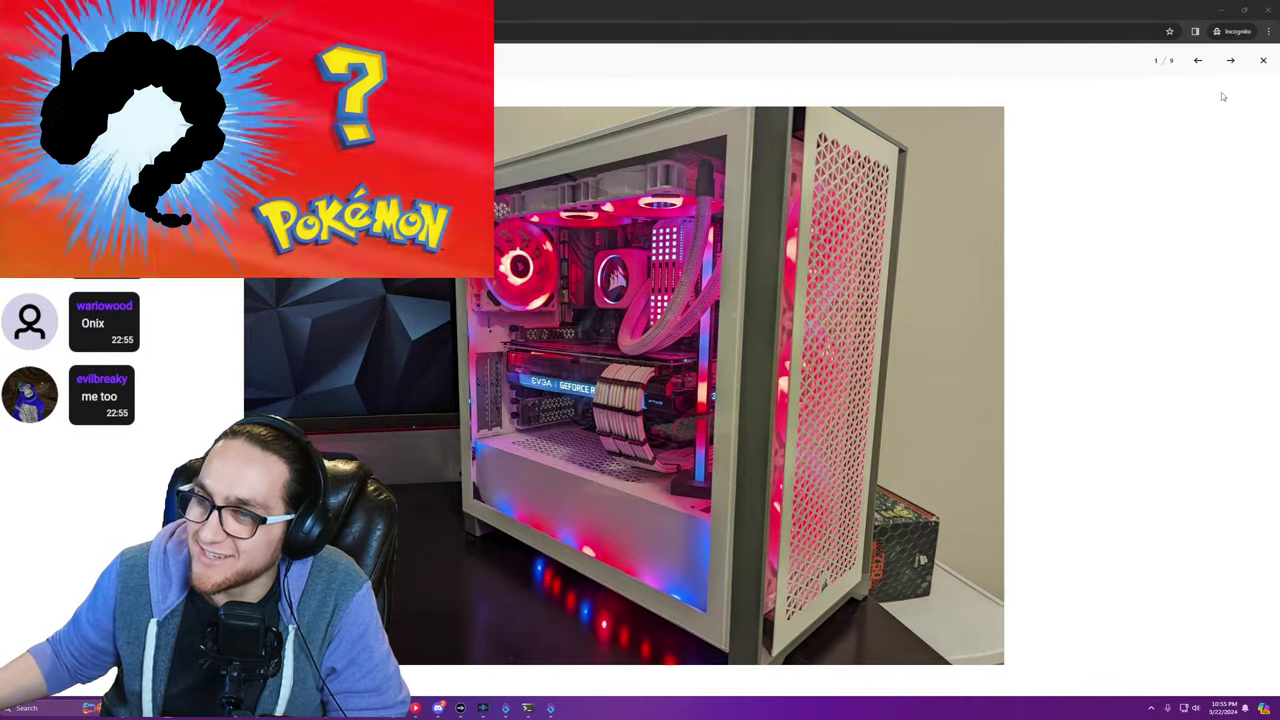
pyautogui.click(1231, 61)
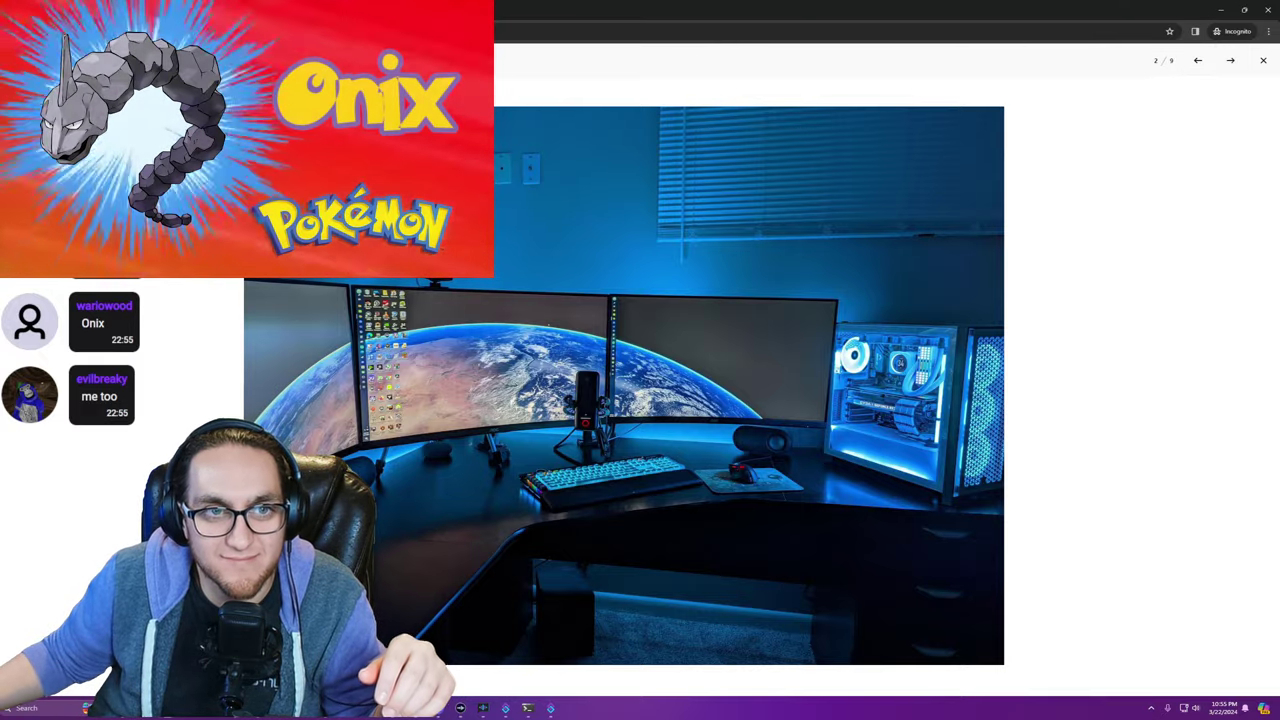
pyautogui.click(1231, 62)
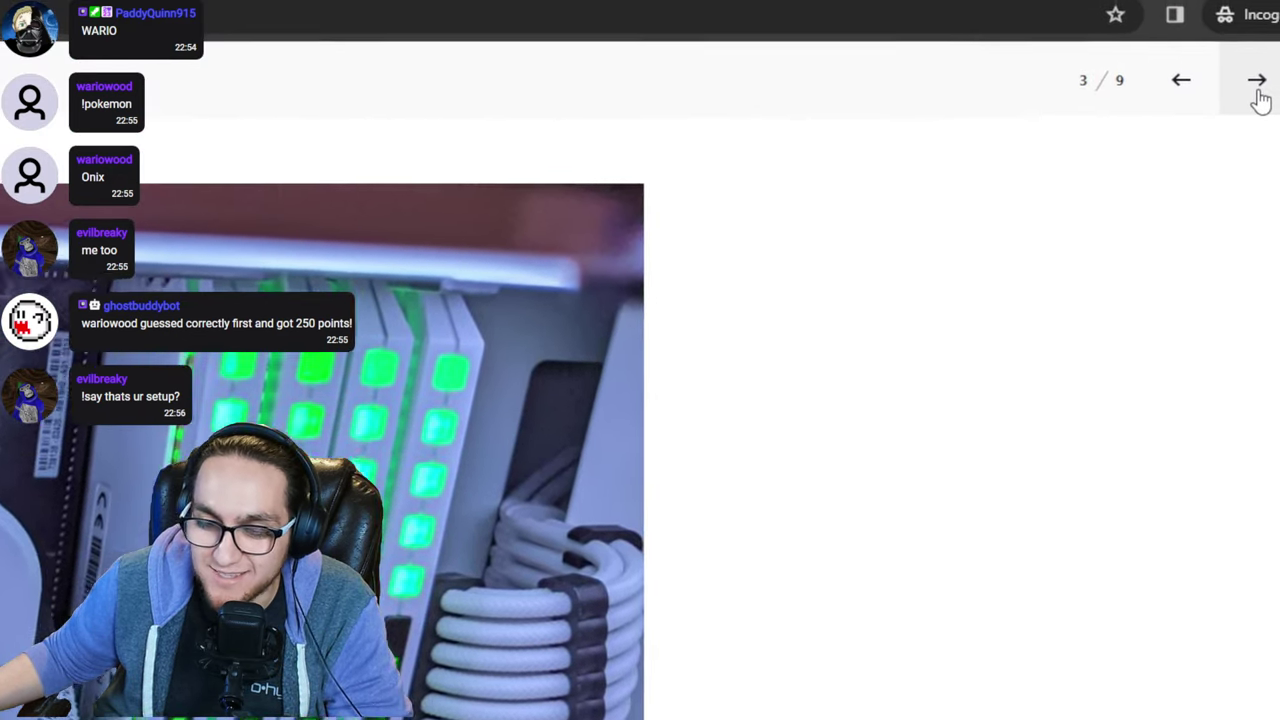
pyautogui.click(1257, 80)
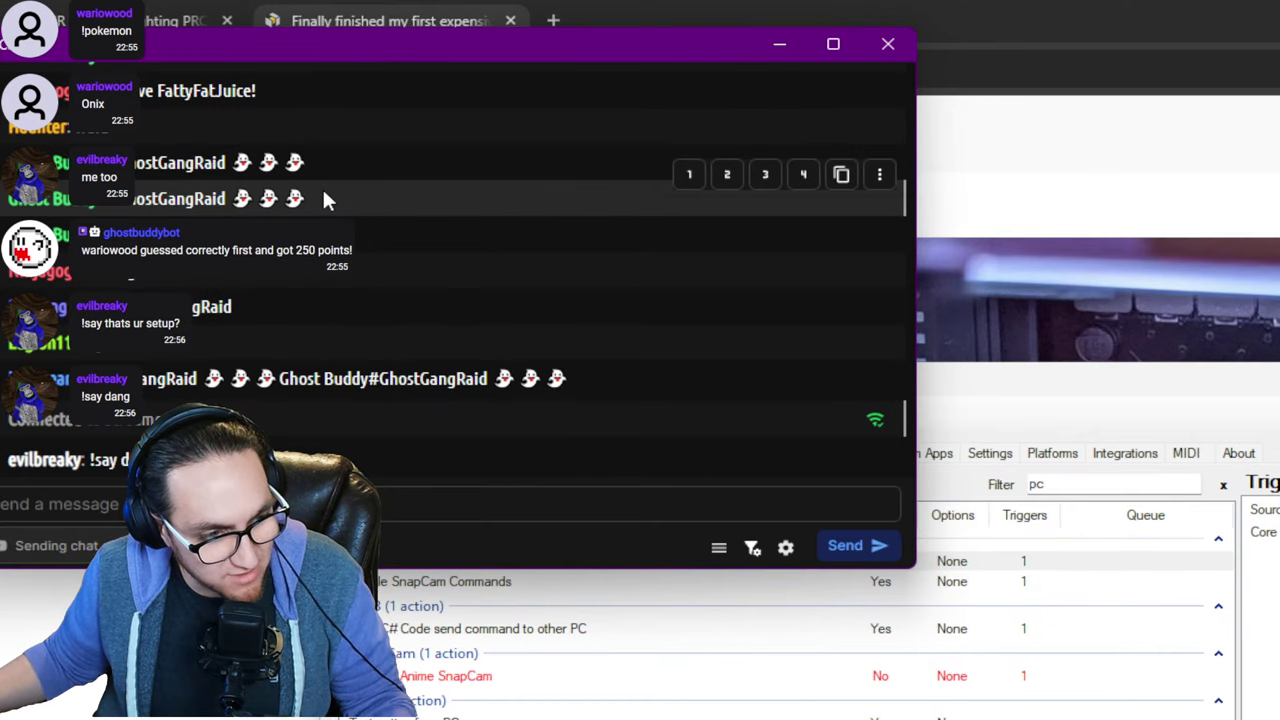
pyautogui.click(779, 44)
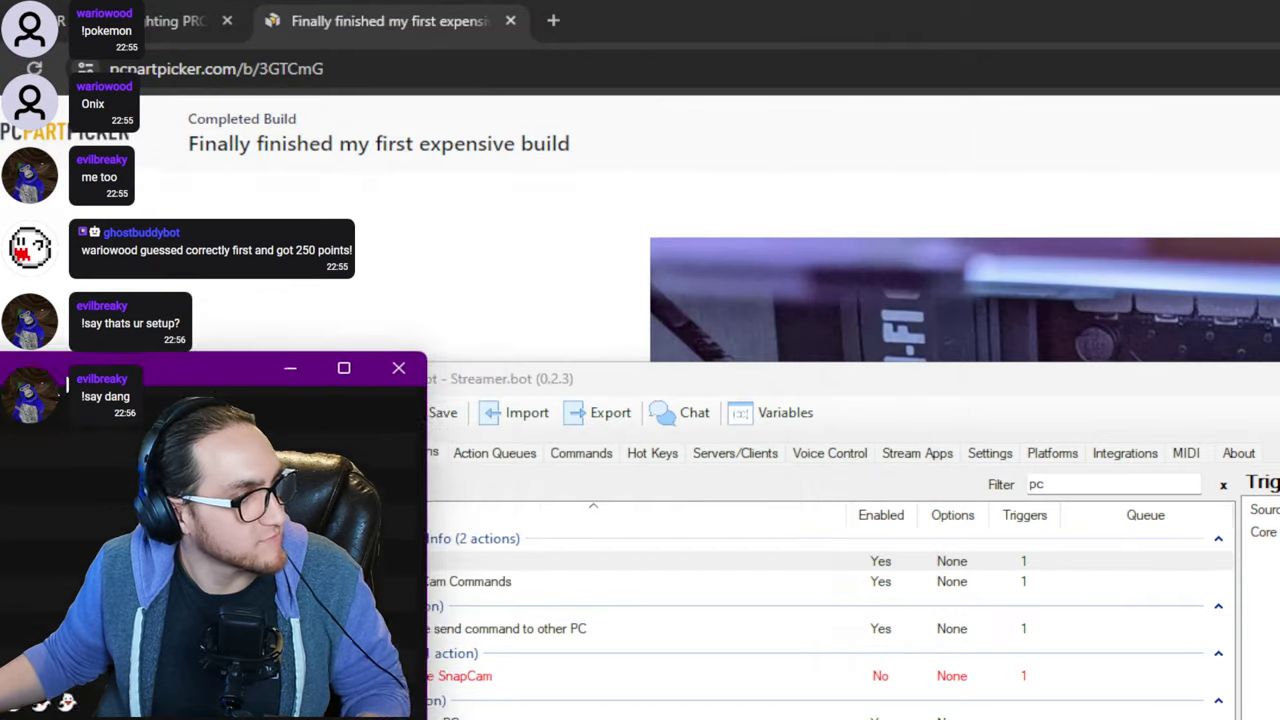